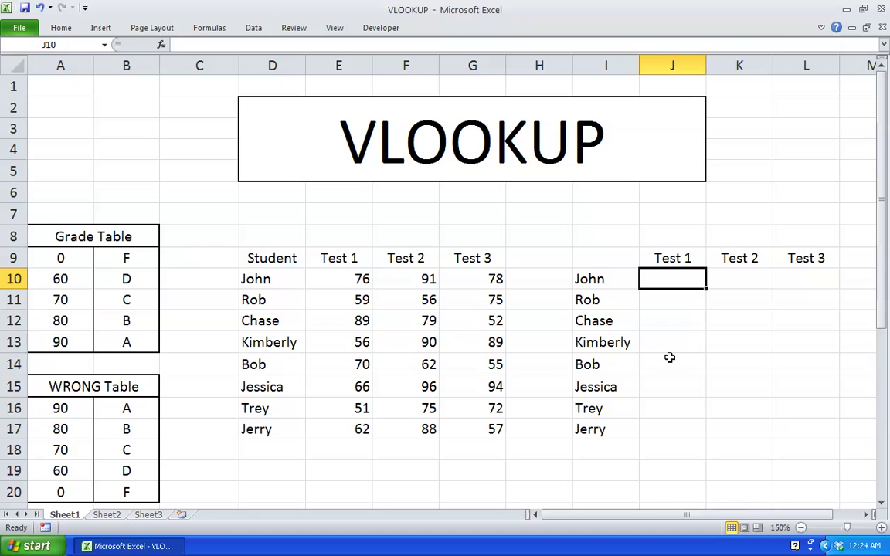
- Enter =VLOOKUP(E10,A9:B13,2) in J10 to return John's Test 1 letter grade
text(=vlook)
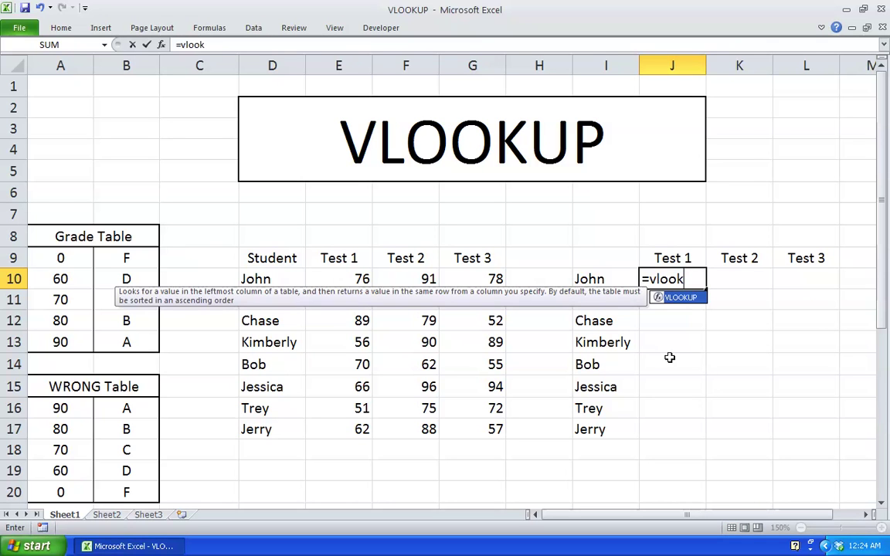
key(Tab)
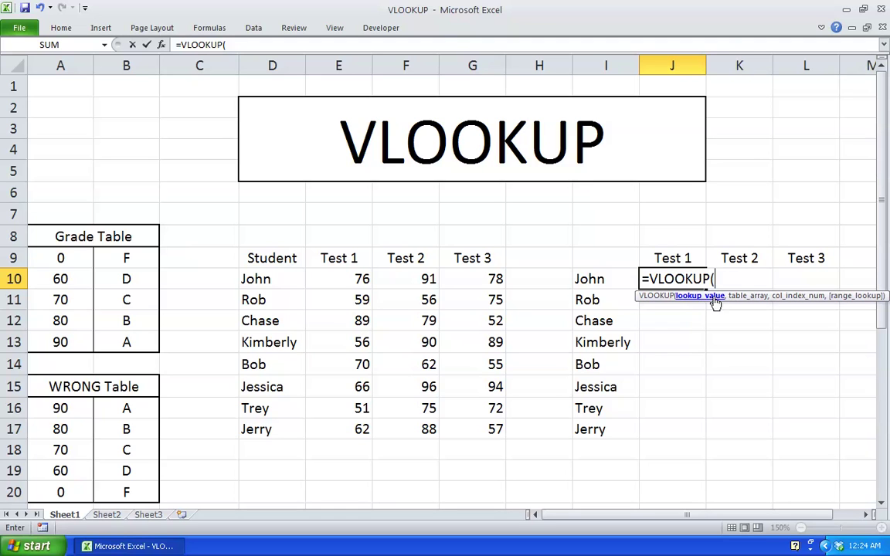
click(349, 278)
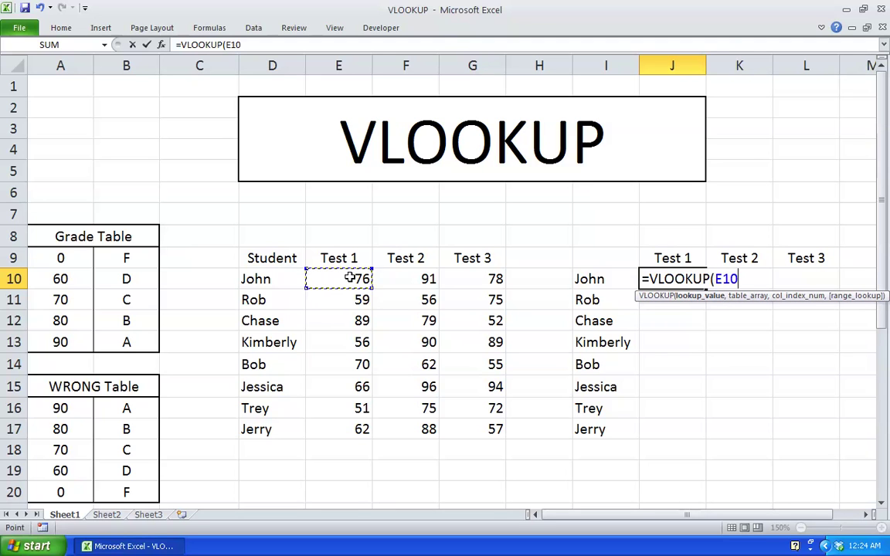
text(,)
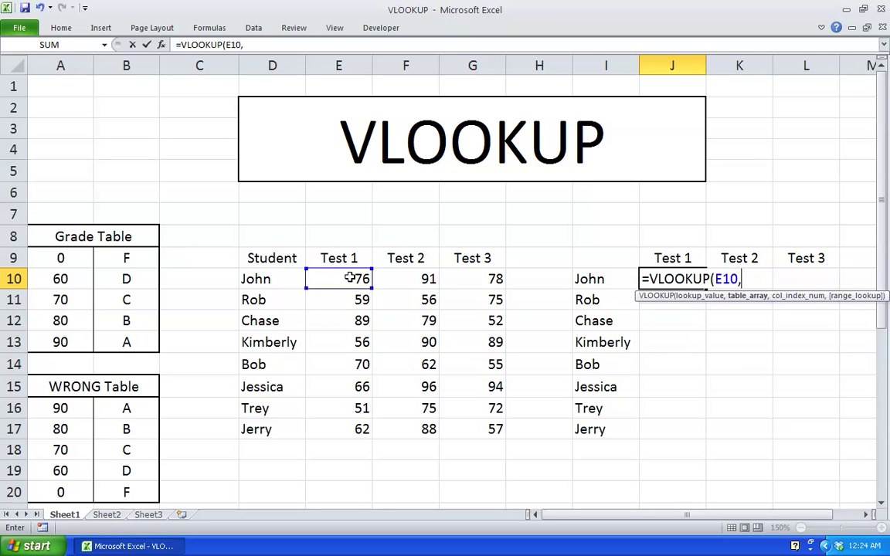
drag(61, 257, 144, 342)
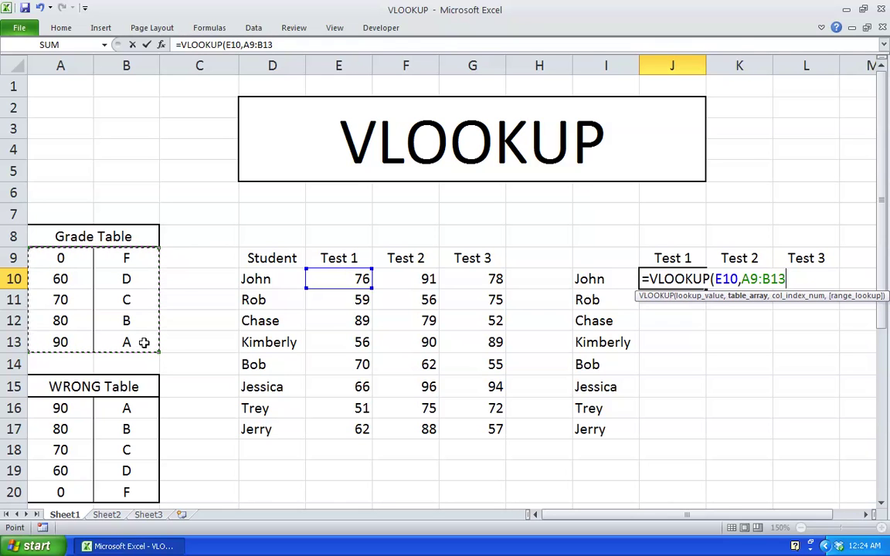
text(,)
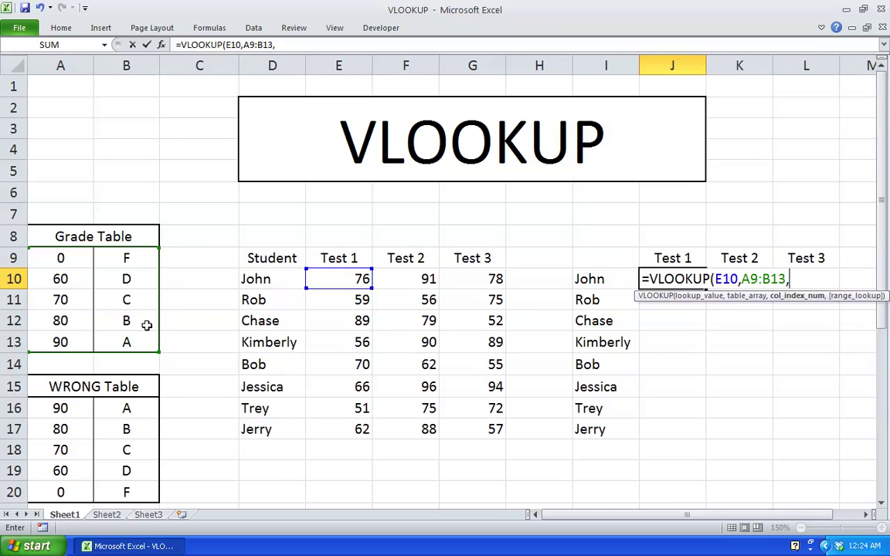
text(2))
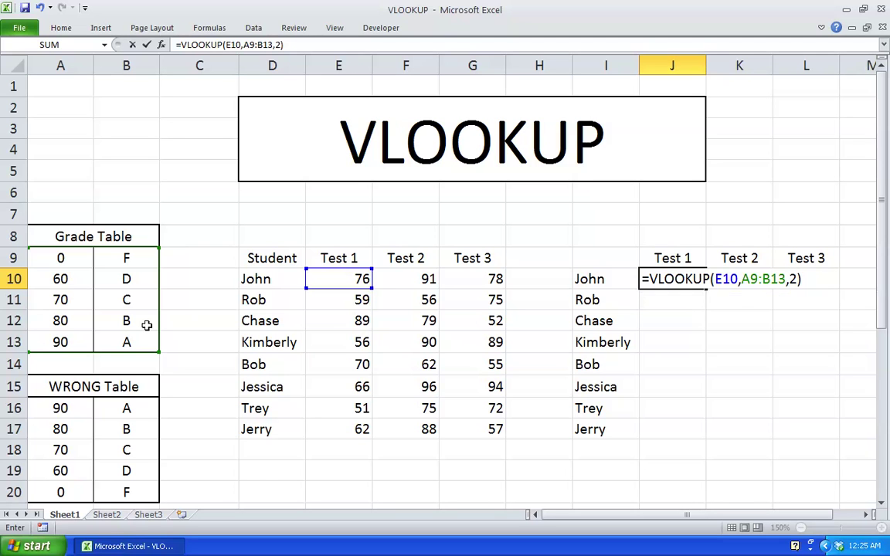
key(Return)
- Fill J10's grade formula across and down over J10:L17
click(663, 280)
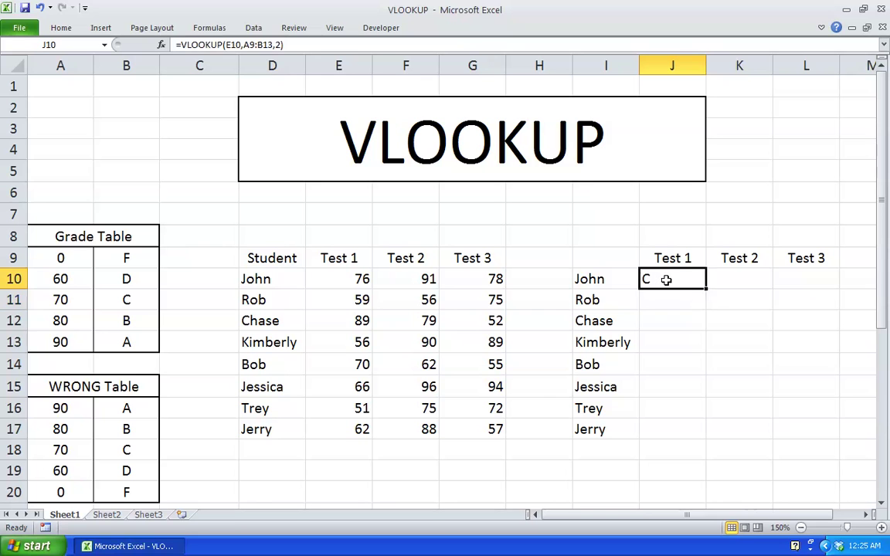
drag(706, 289, 829, 434)
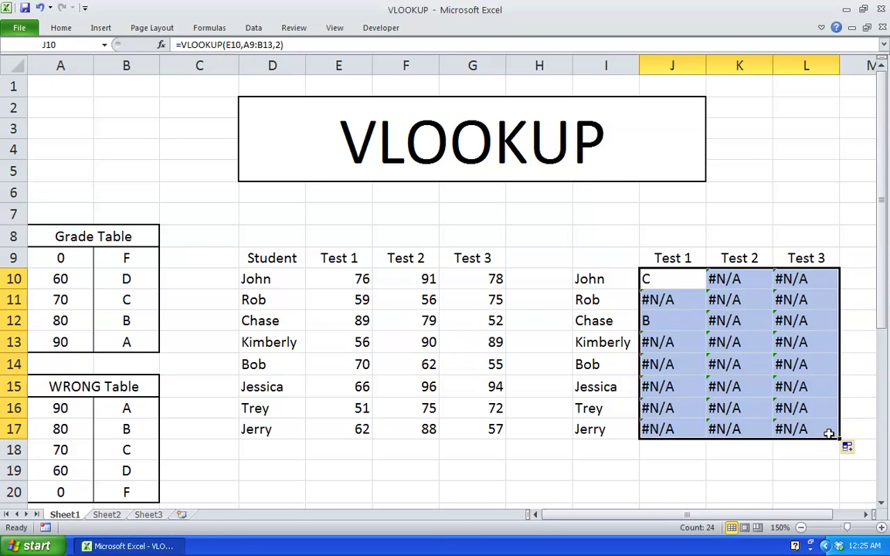
click(751, 454)
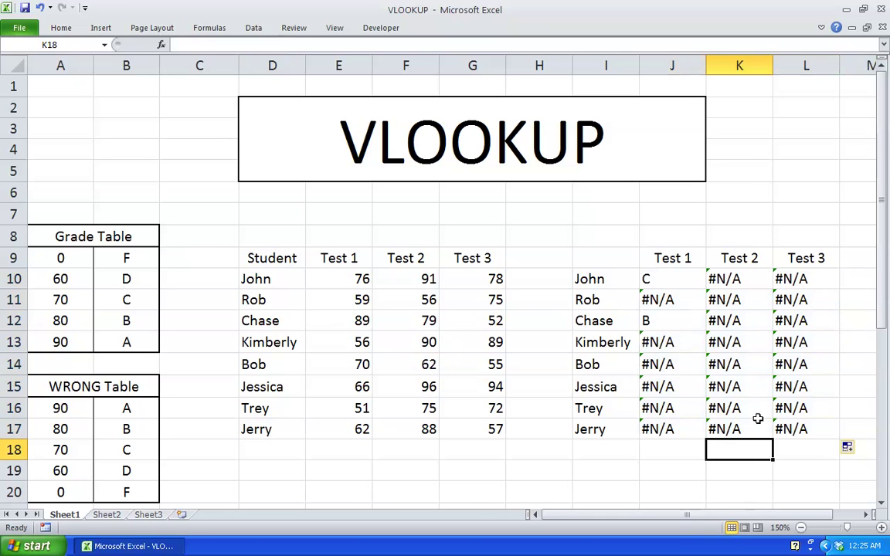
- Inspect the shifted table ranges in Kimberly's, Trey's, Jessica's, Bob's and John's grade formulas
double_click(747, 344)
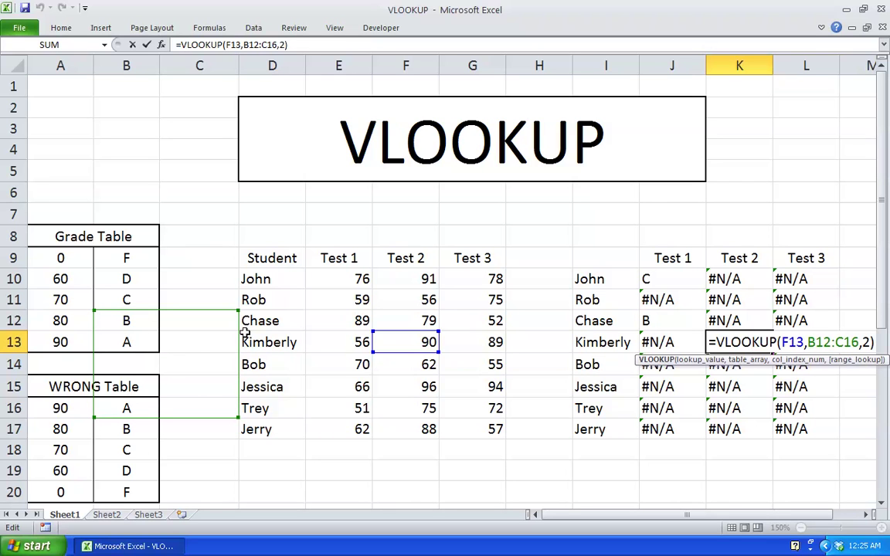
key(Return)
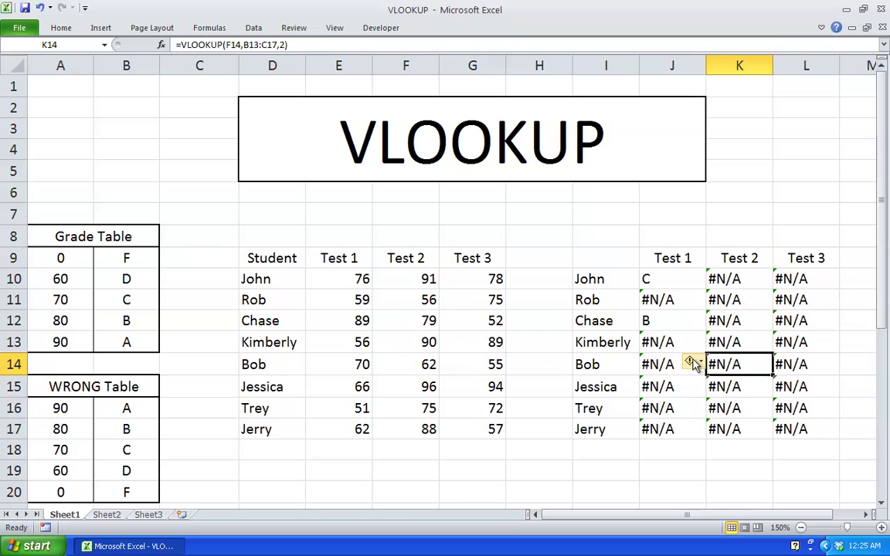
double_click(677, 408)
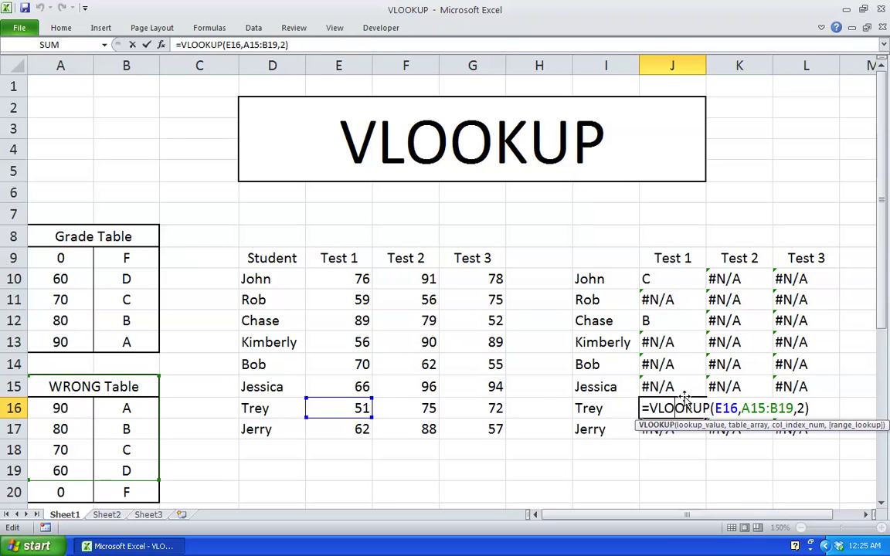
double_click(683, 387)
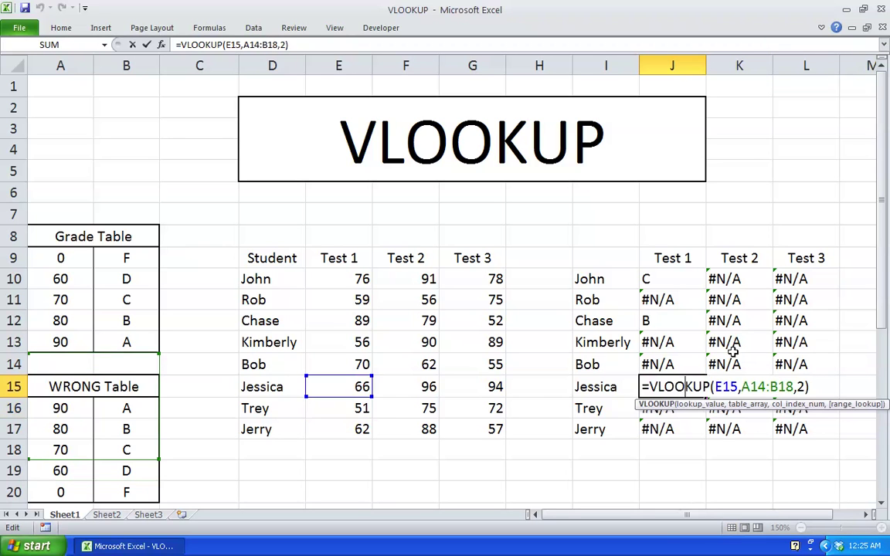
double_click(681, 361)
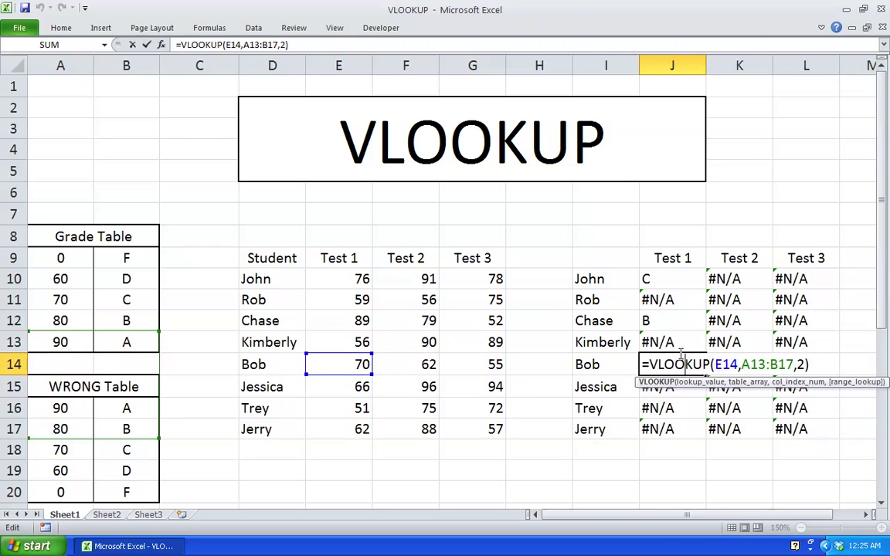
double_click(673, 342)
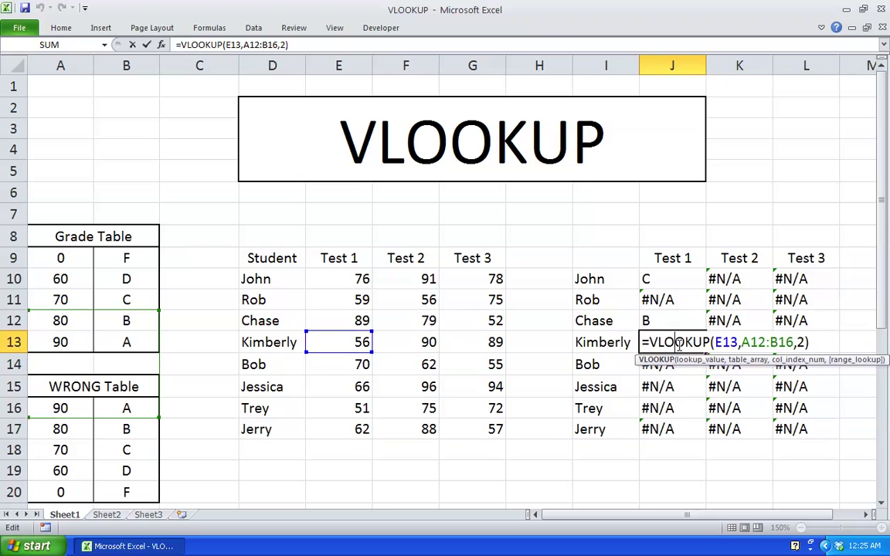
double_click(690, 280)
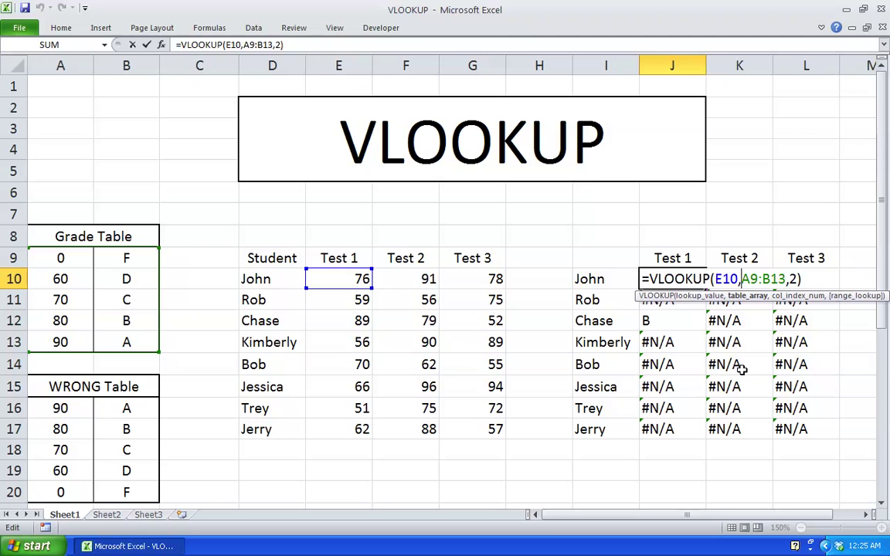
- Change J10's table range to the absolute reference $A$9:$B$13
text($)
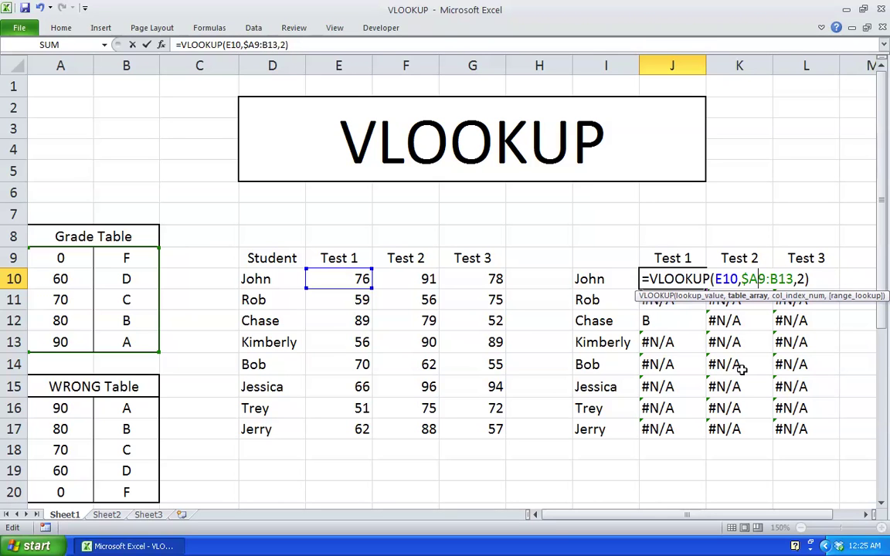
key(Right)
text($)
key(Right)
key(Right)
key(Right)
key(F4)
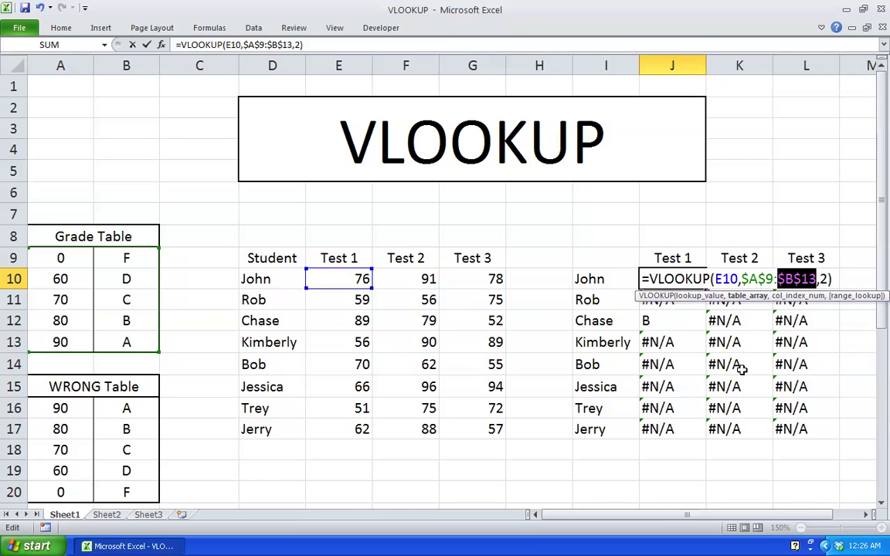
key(Return)
- Refill the locked grade formula across to L10 and down to Jerry's row
click(669, 280)
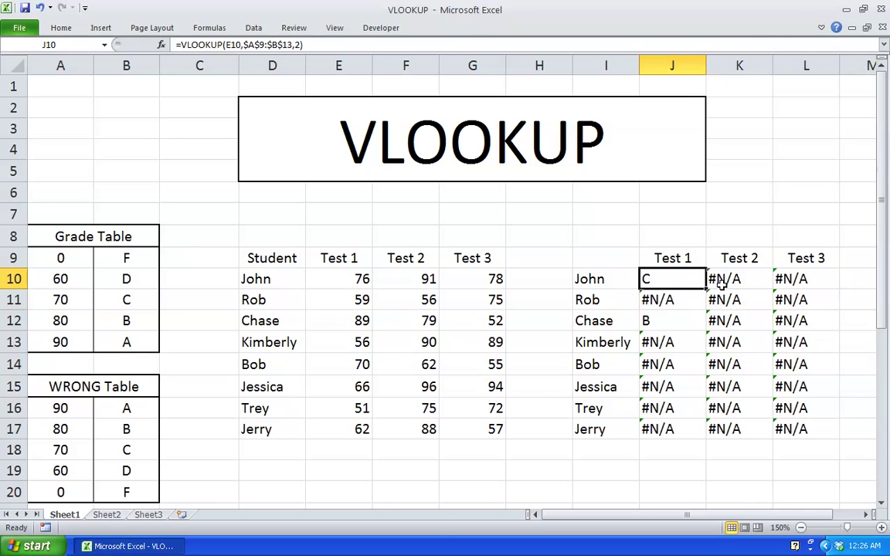
drag(706, 288, 834, 283)
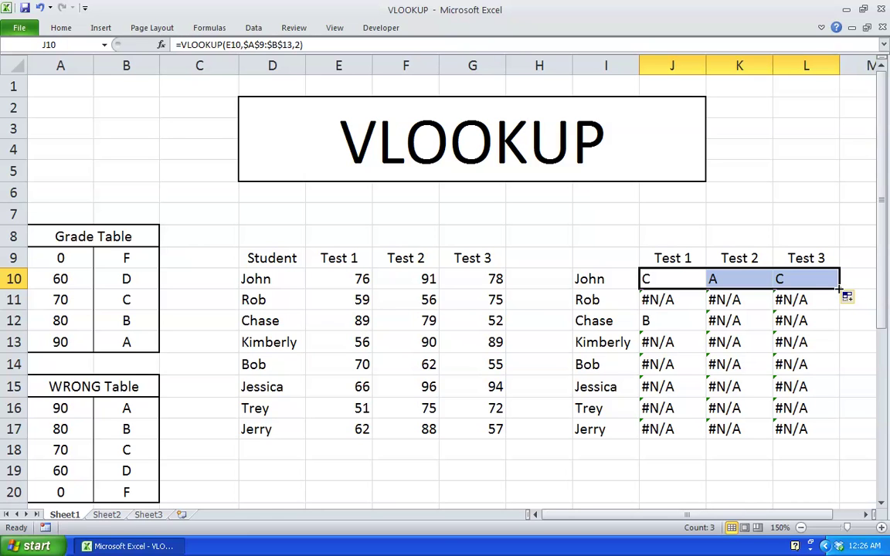
double_click(840, 287)
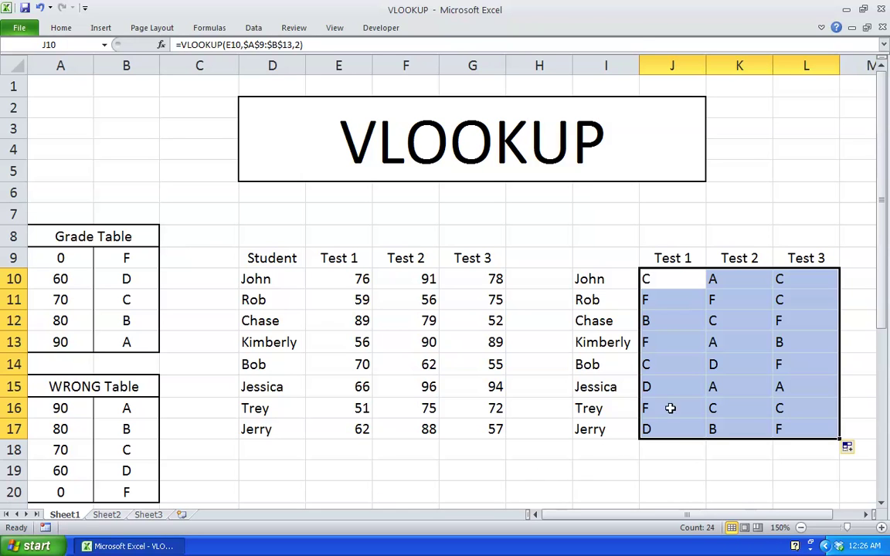
click(672, 279)
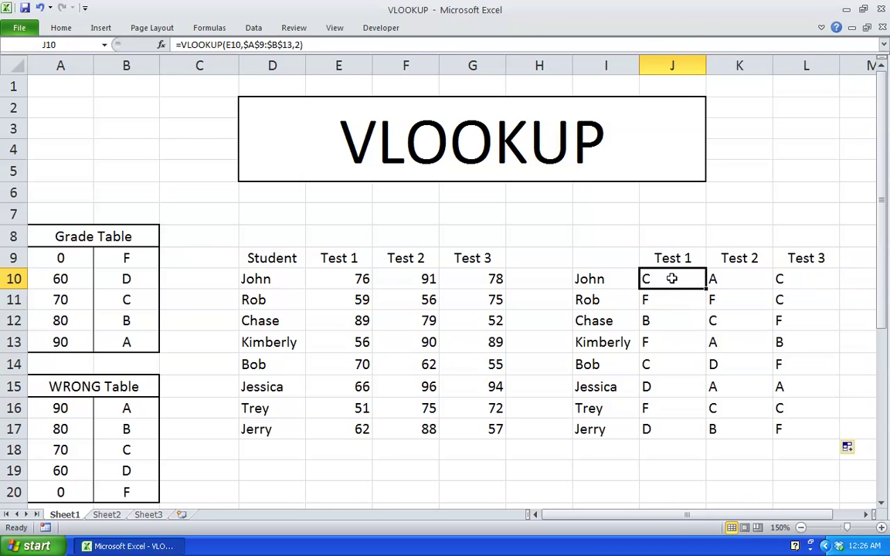
- Review John's and Bob's Test 2 formulas, confirming D for 62, then highlight the WRONG Table
double_click(673, 279)
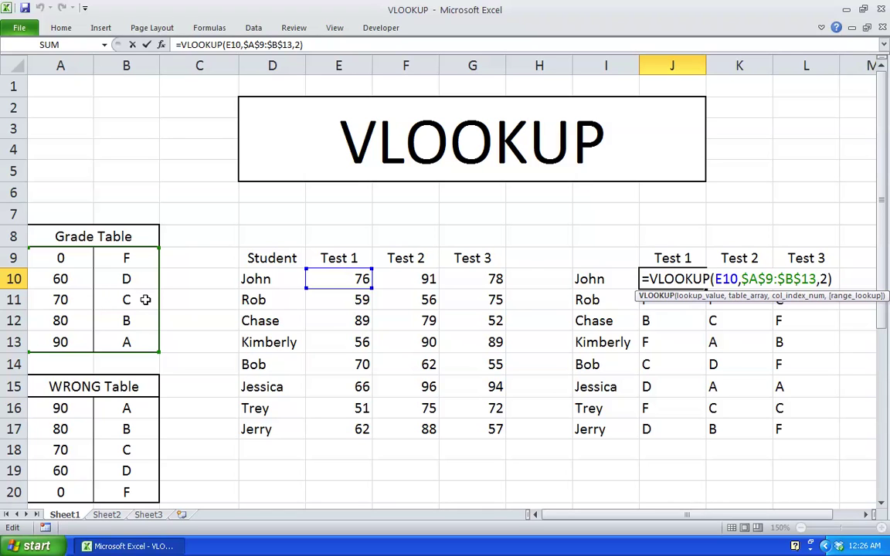
key(Return)
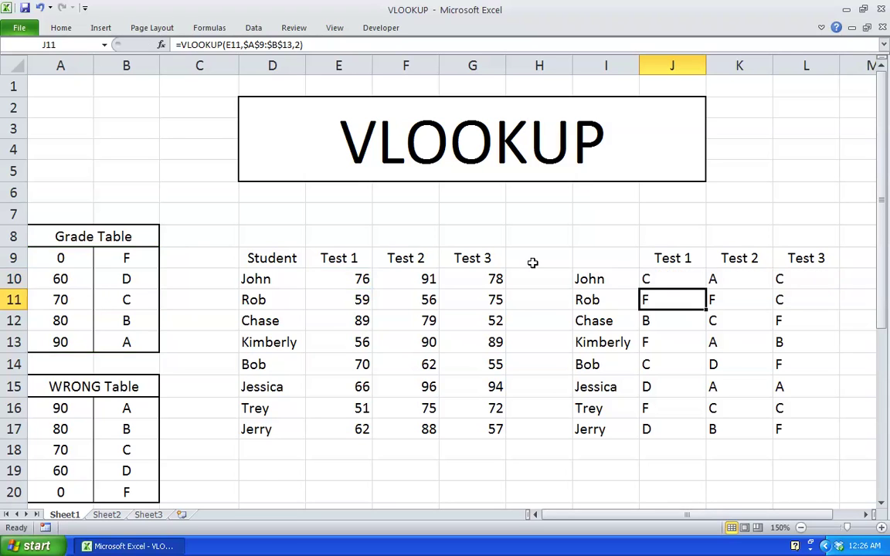
double_click(735, 362)
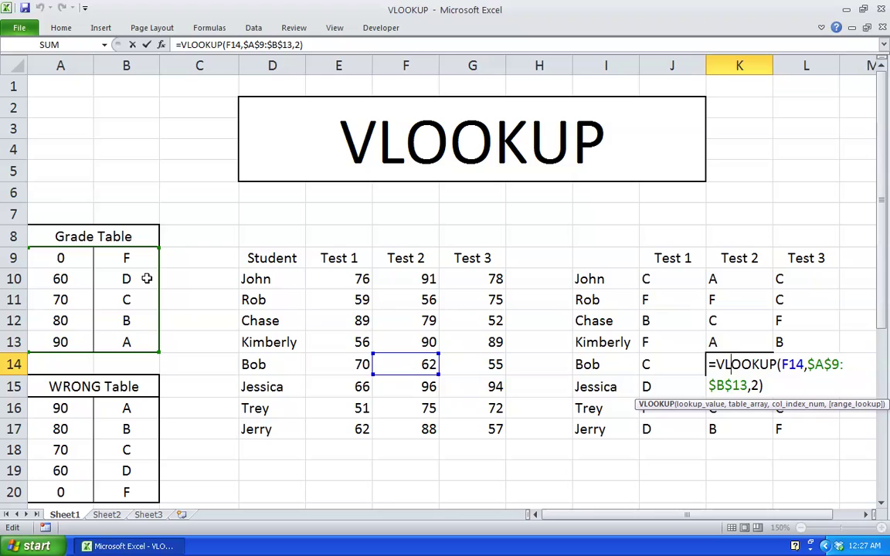
key(Return)
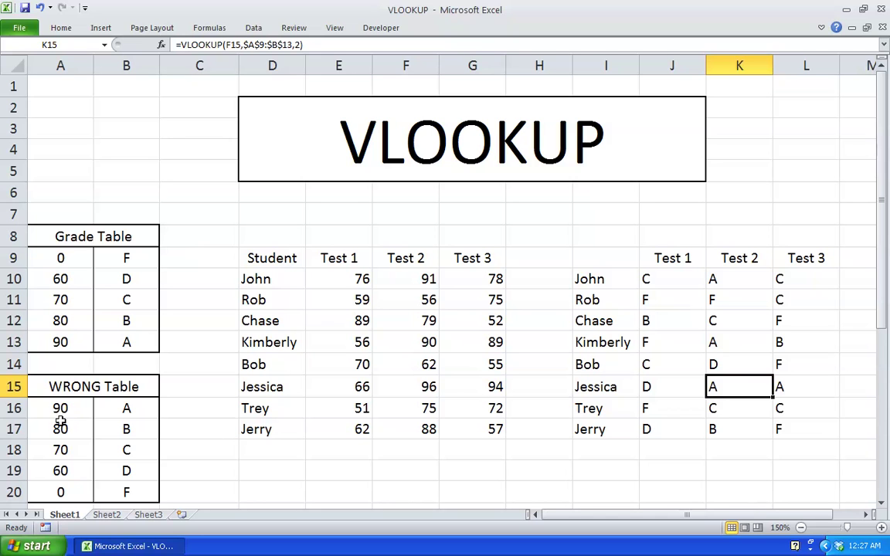
drag(61, 408, 149, 483)
click(197, 496)
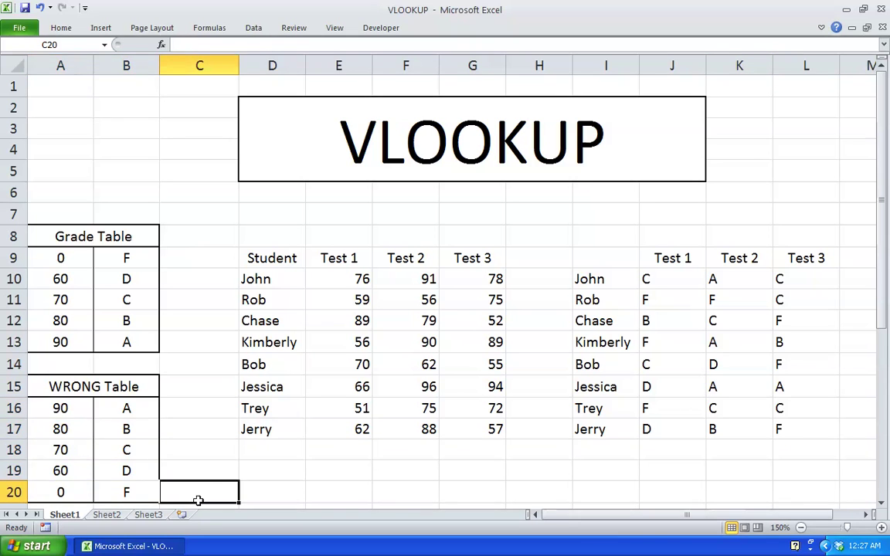
click(303, 495)
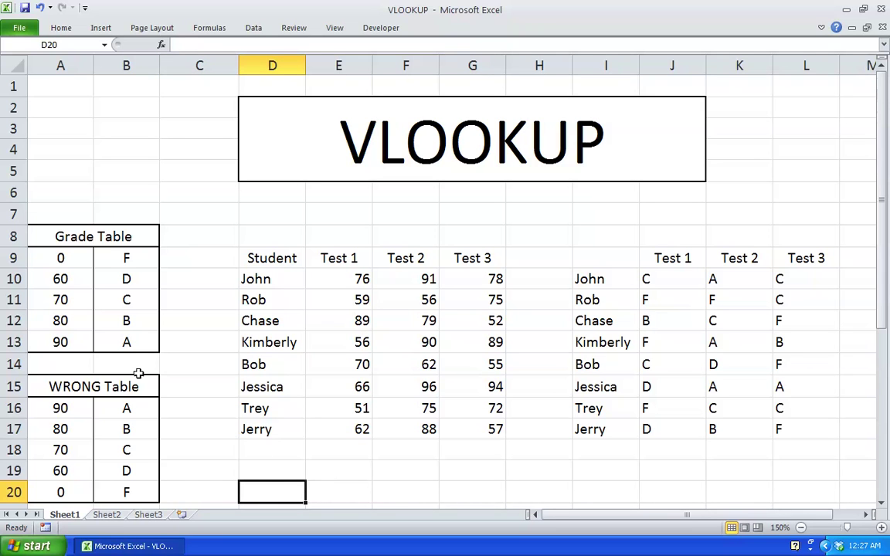
click(82, 258)
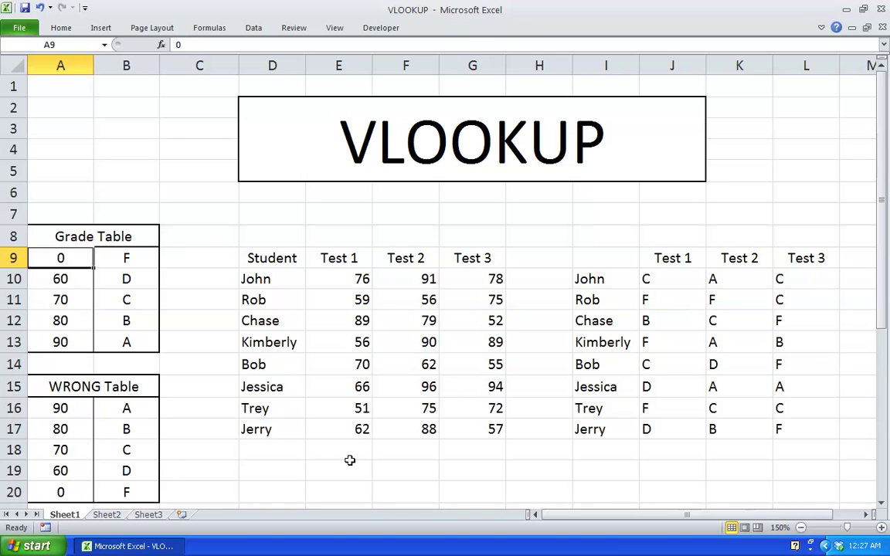
- Repoint J10's lookup range to the WRONG Table as $A$16:$B$20
click(678, 277)
double_click(678, 276)
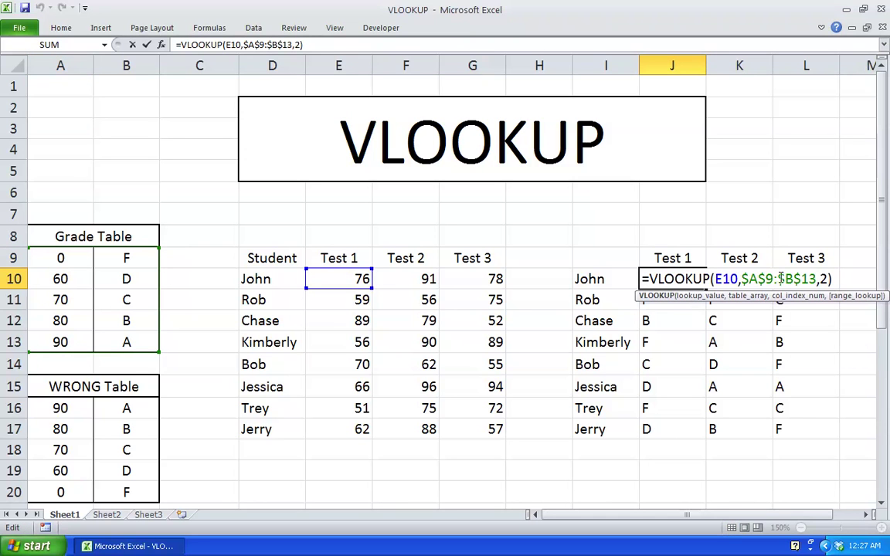
drag(816, 280, 742, 281)
drag(48, 415, 142, 497)
key(F4)
key(Return)
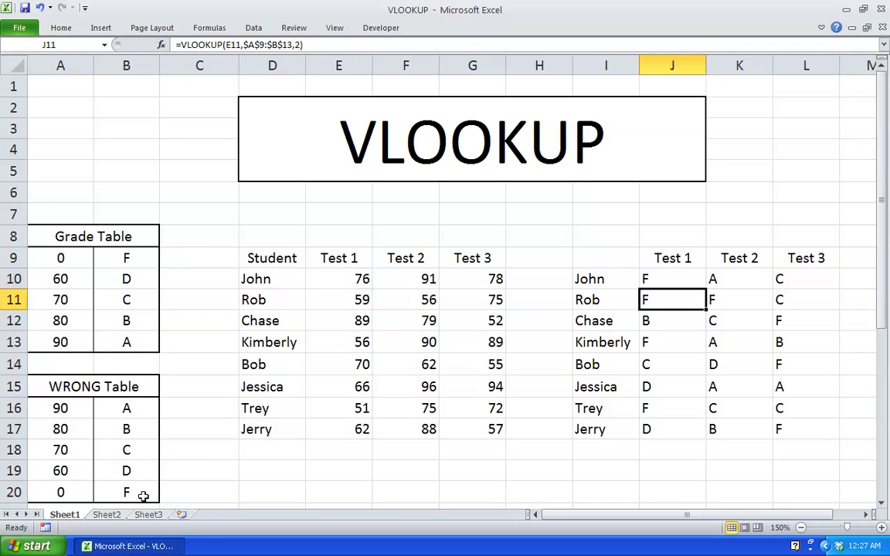
- Refill the WRONG Table formula across J10:L10 and down to row 17, then check K10
click(683, 278)
drag(706, 289, 812, 286)
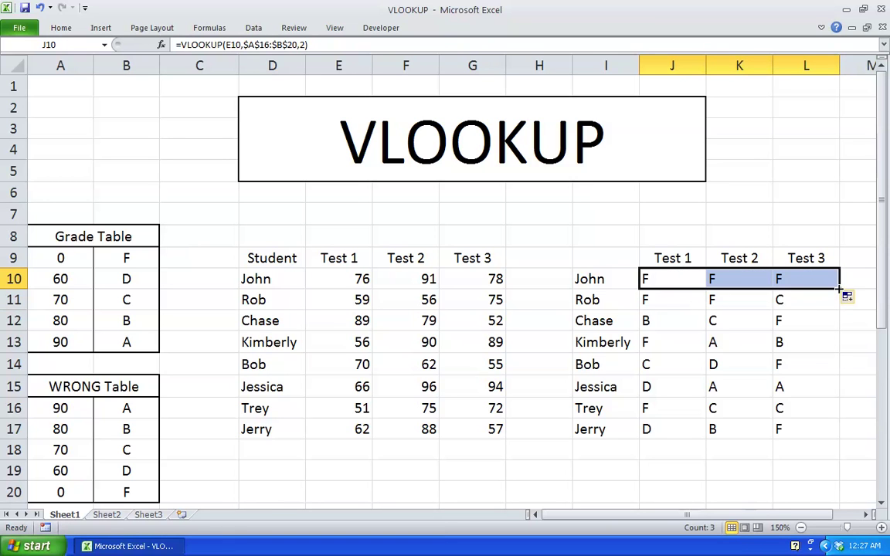
double_click(840, 288)
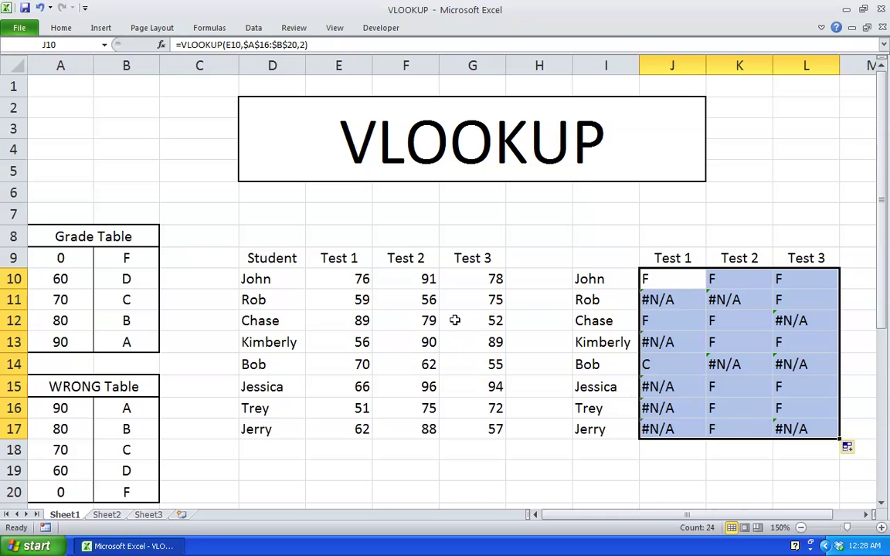
click(405, 283)
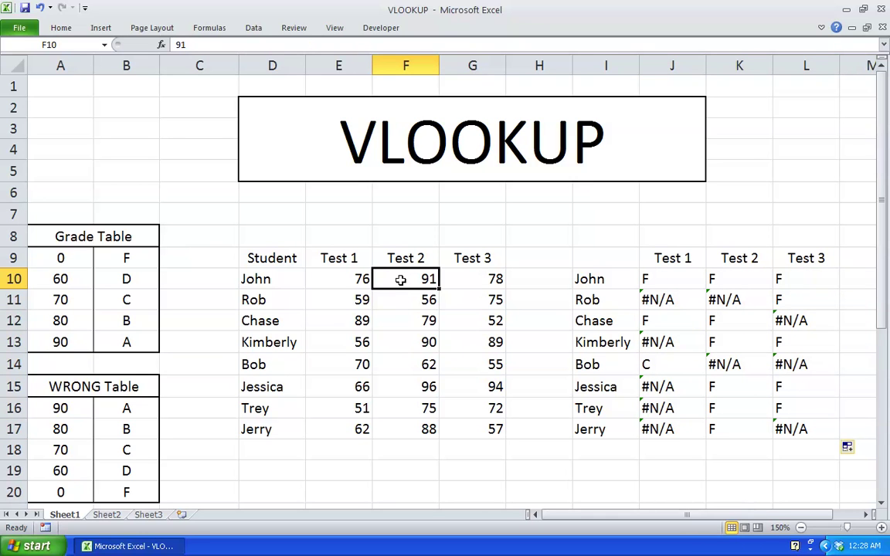
click(737, 278)
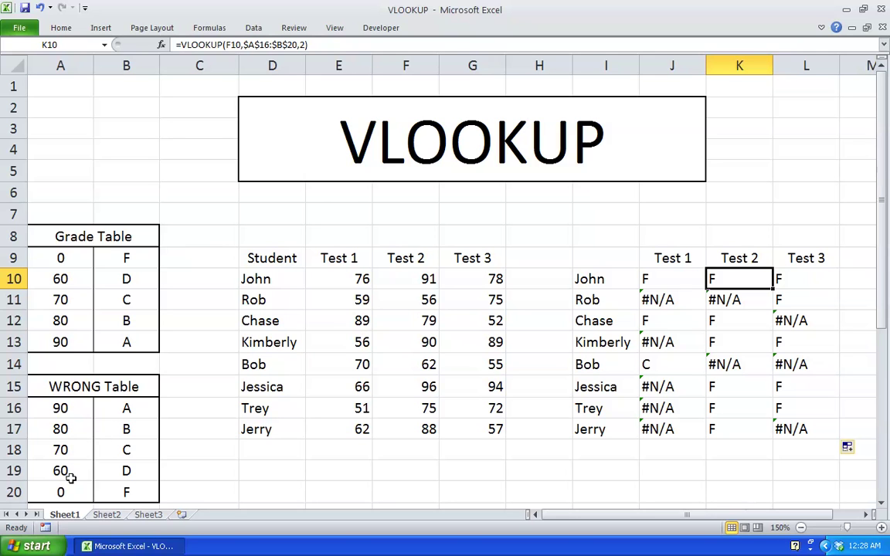
- Sort the WRONG Table A16:B20 smallest to largest using the Data tab
drag(60, 408, 129, 489)
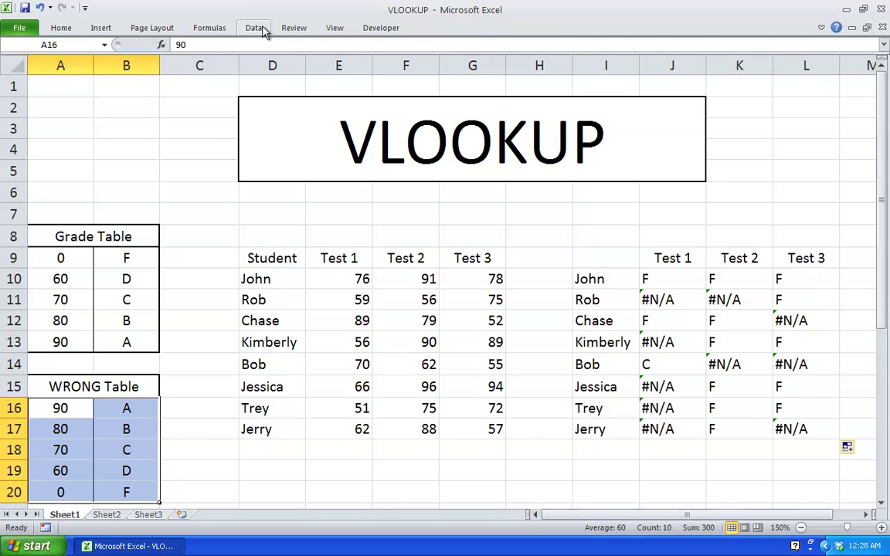
click(257, 29)
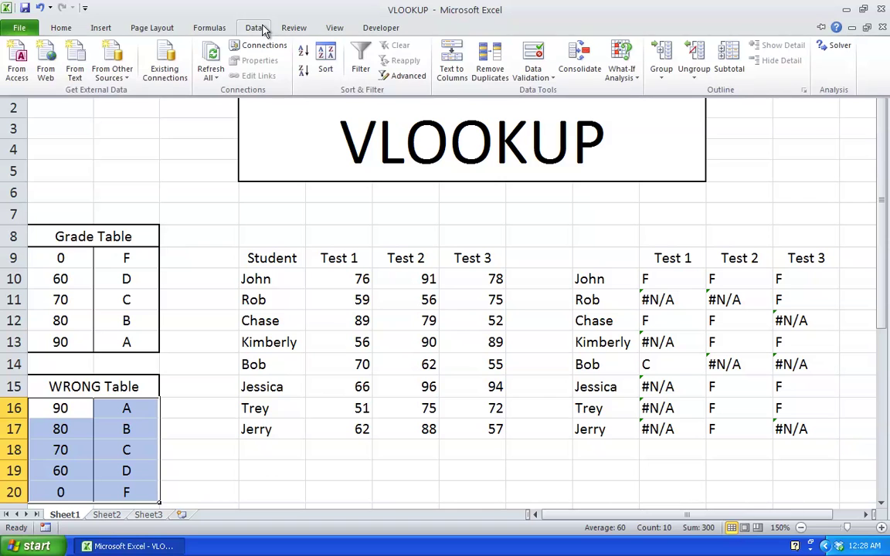
click(306, 53)
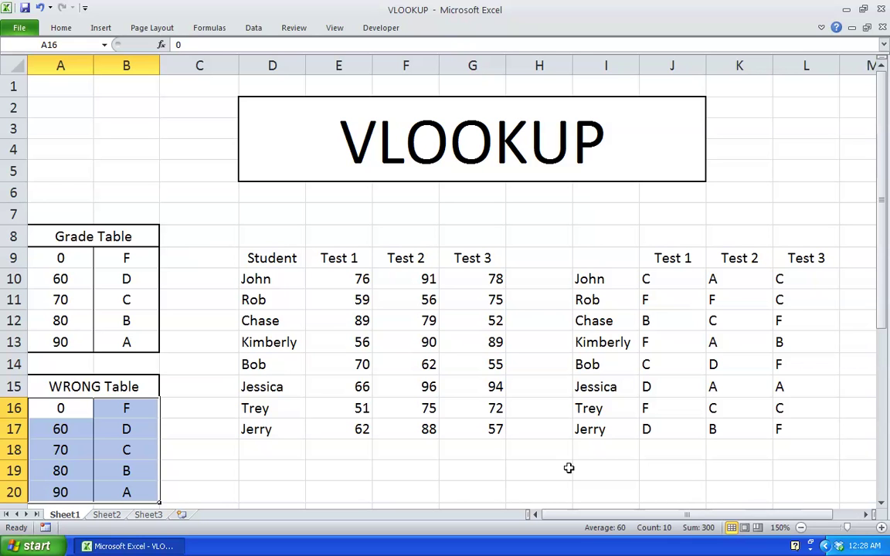
- Pick Jerry from D34's student dropdown, after briefly trying Albert
scroll(568, 468, down, 8)
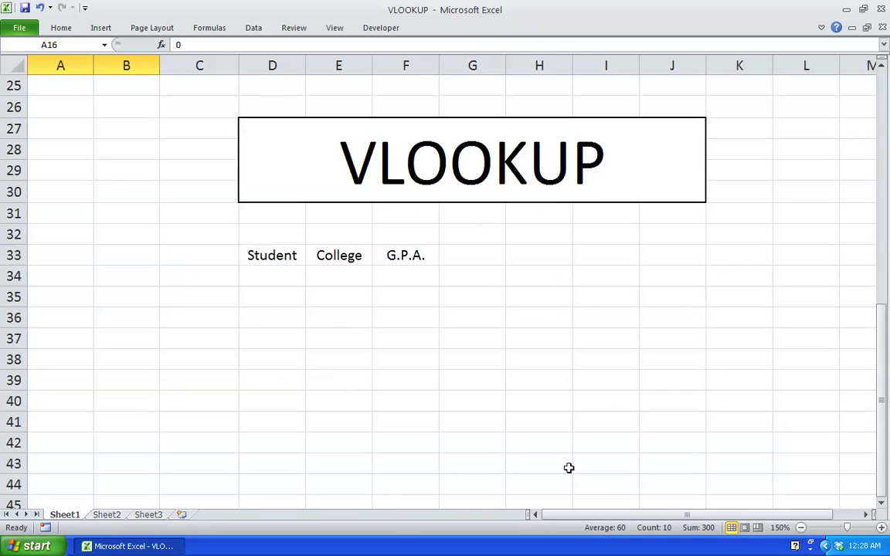
click(502, 325)
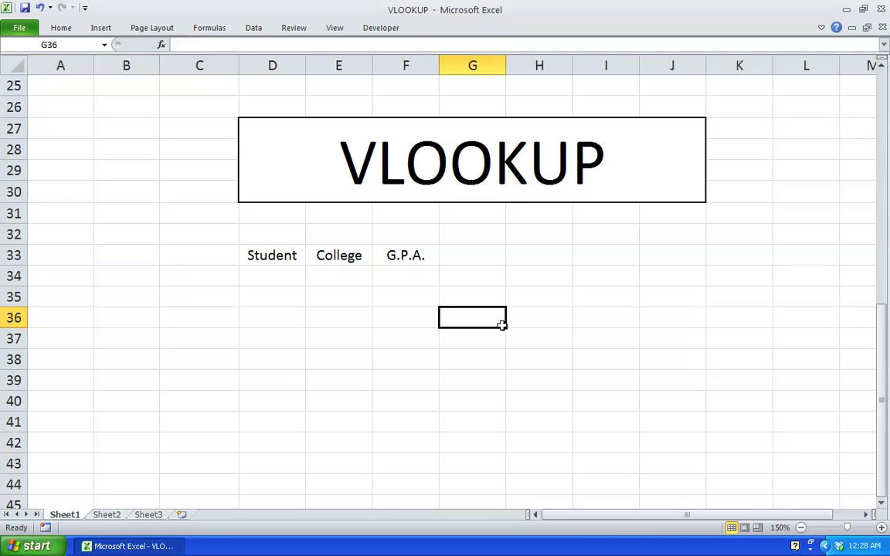
click(341, 281)
click(278, 276)
click(310, 280)
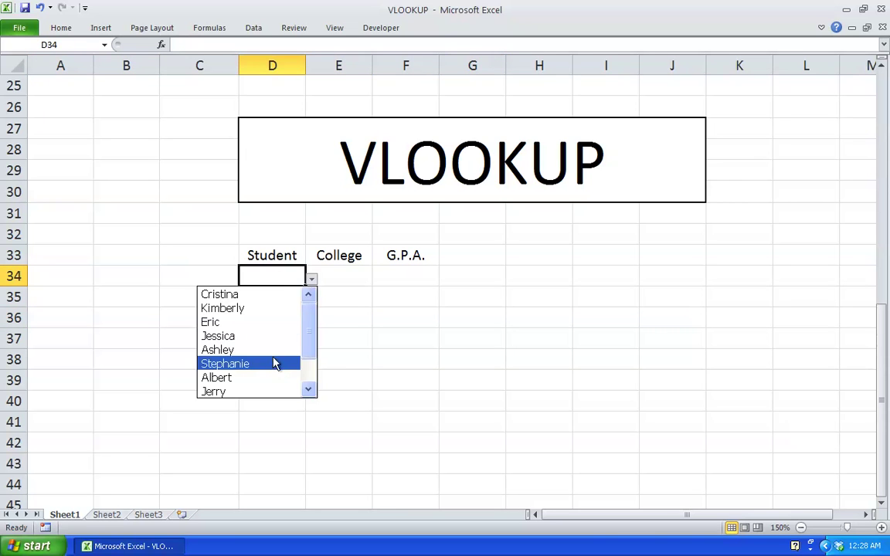
click(272, 377)
click(312, 281)
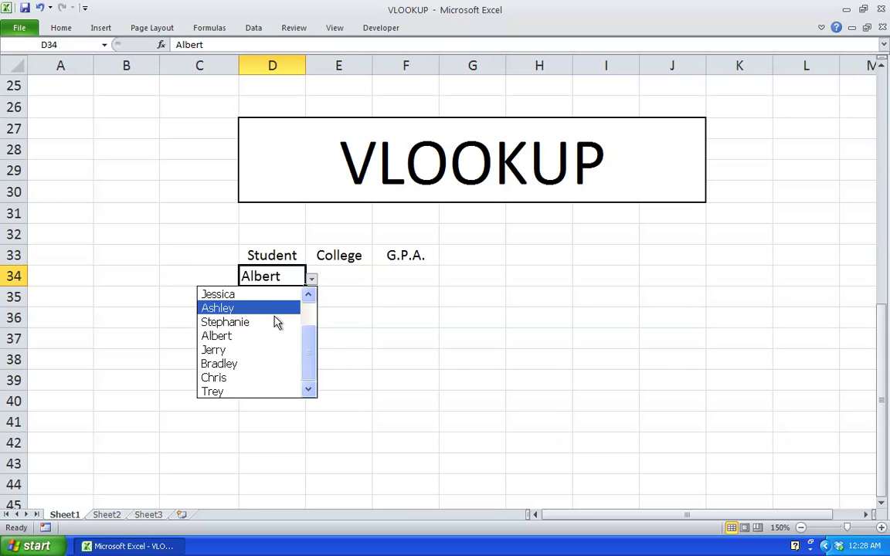
click(259, 349)
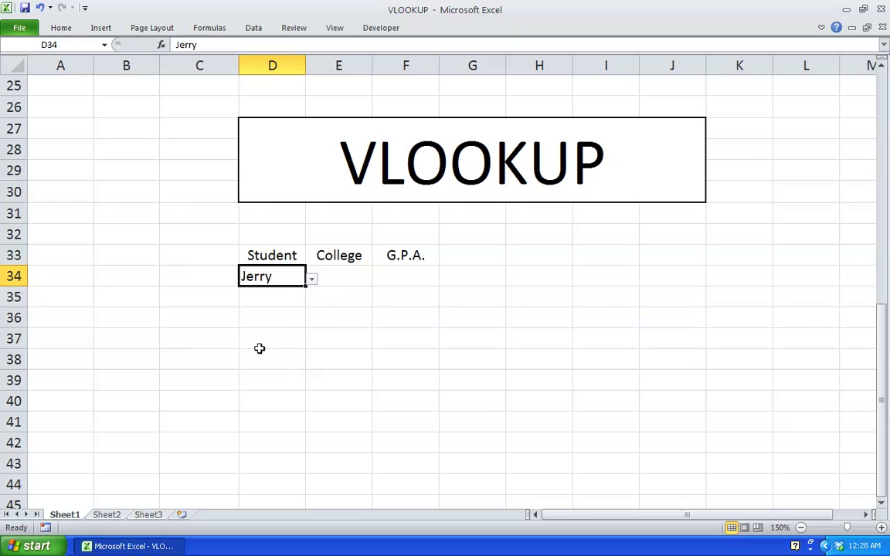
click(340, 279)
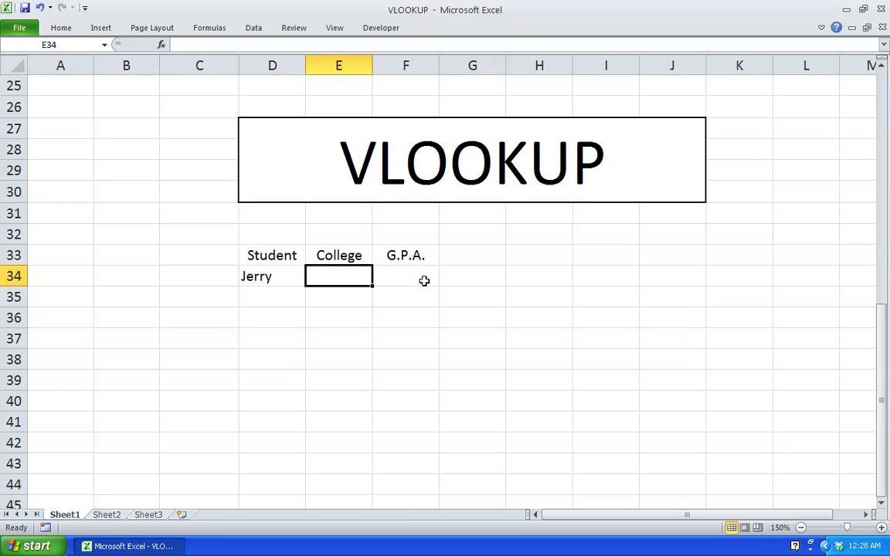
click(109, 516)
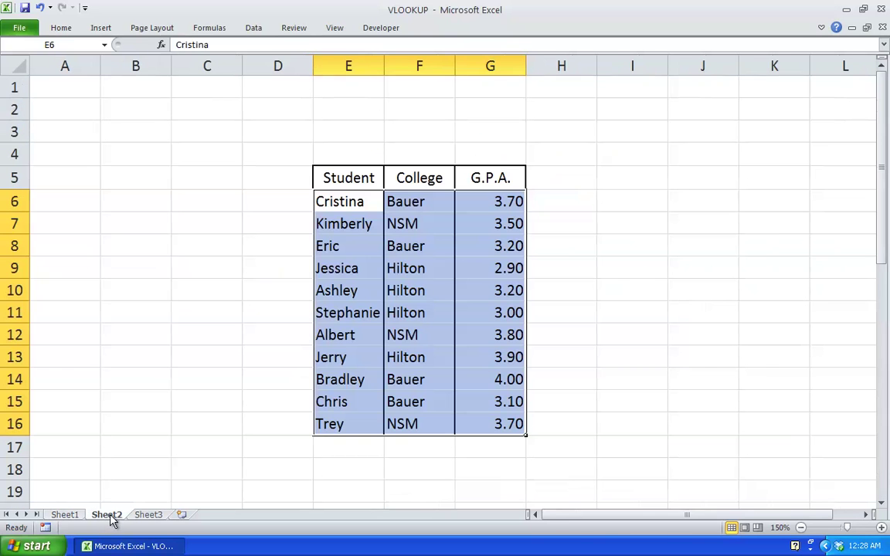
click(298, 374)
click(235, 222)
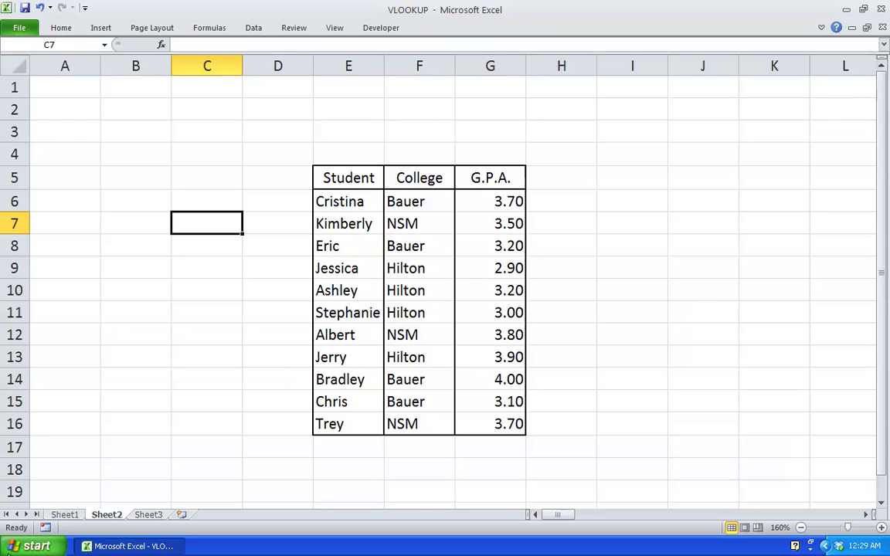
click(65, 514)
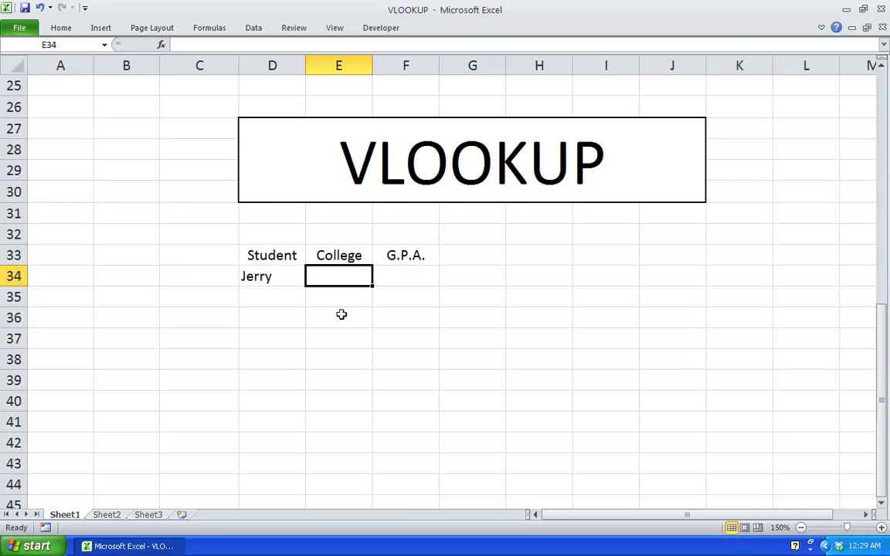
- Build =VLOOKUP(D34,Sheet2!$E$6:$G$16,2) in E34 to return the student's college
text(=)
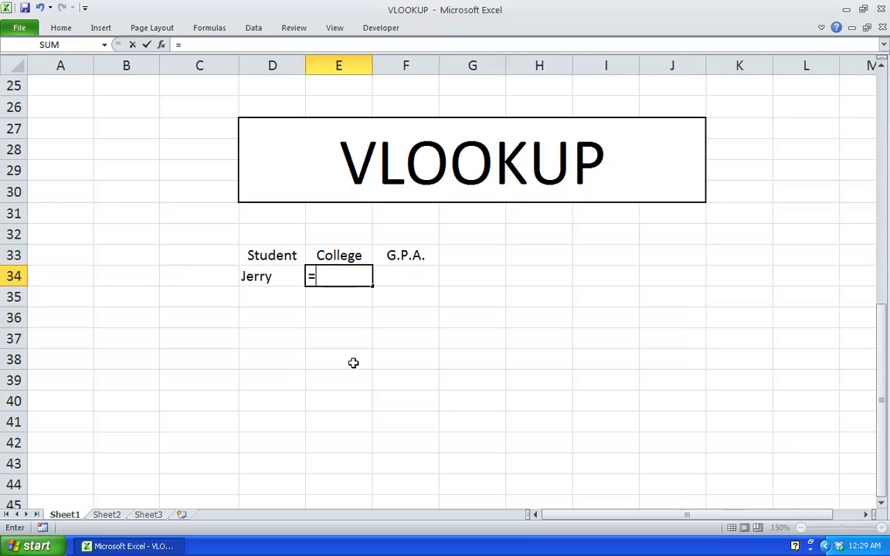
text(vloo)
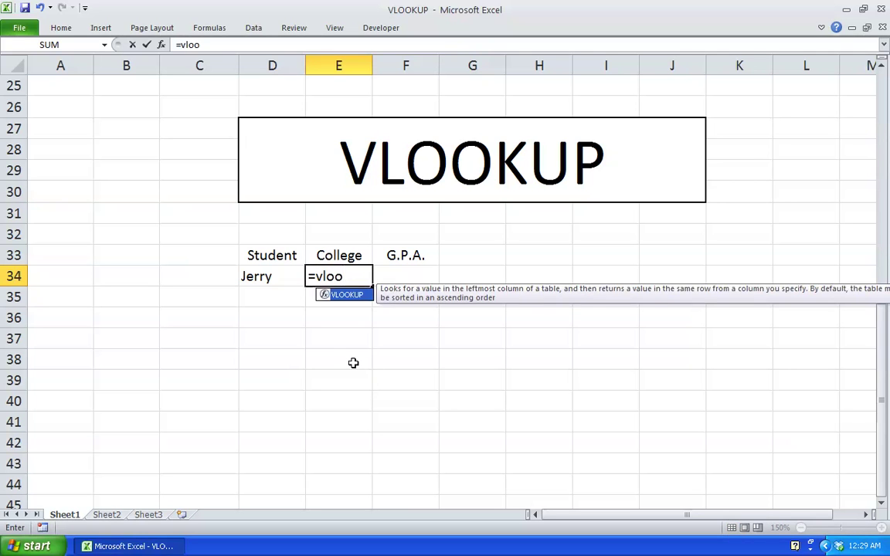
key(Tab)
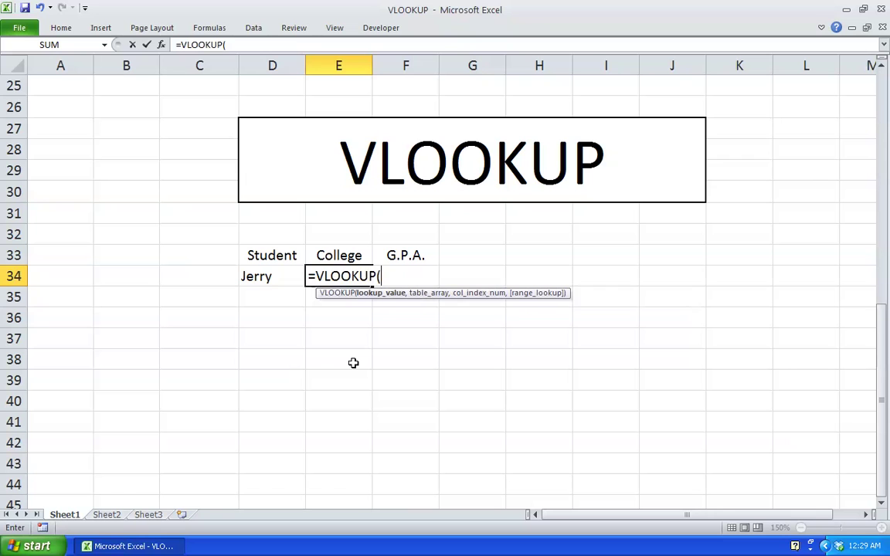
click(280, 279)
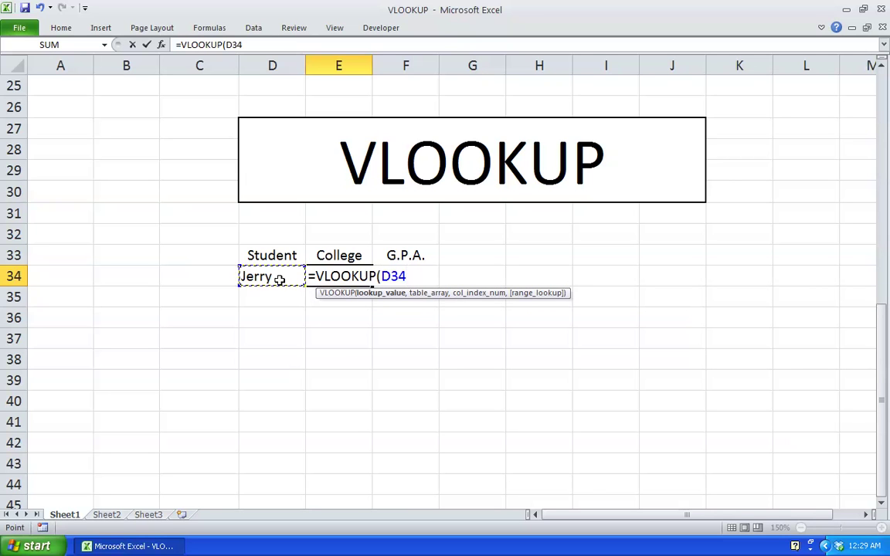
text(,)
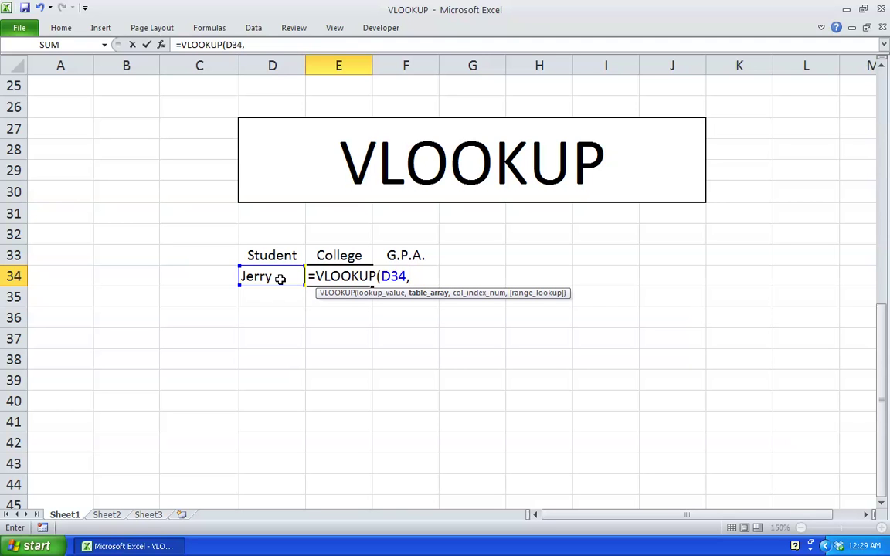
click(107, 515)
click(340, 203)
drag(341, 202, 493, 417)
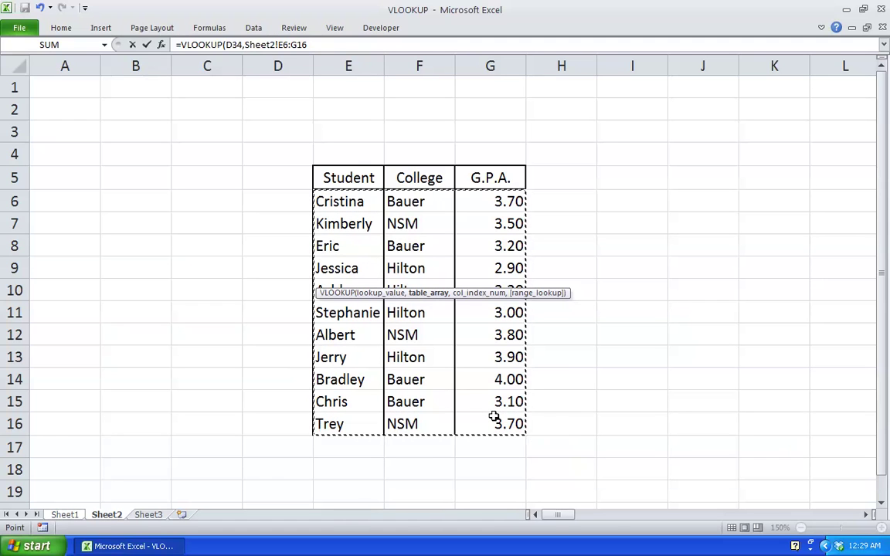
key(F4)
text(,2)
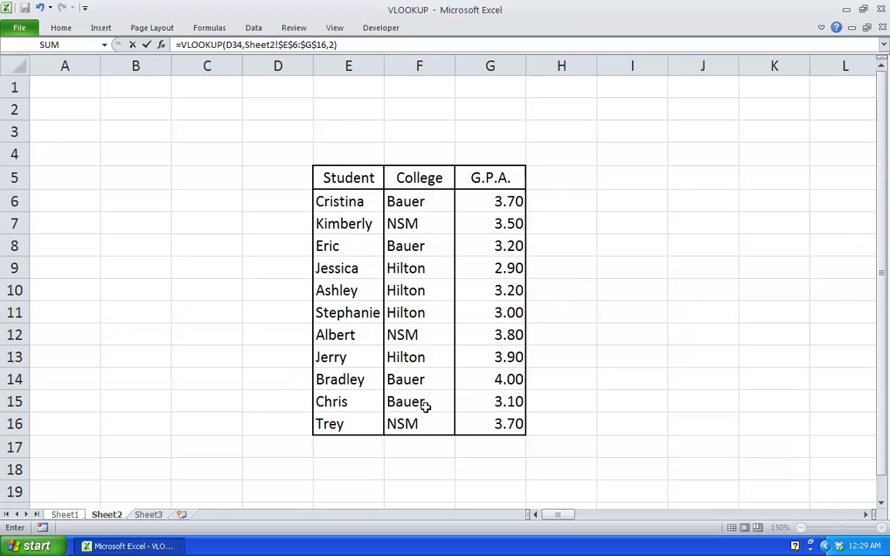
key(Return)
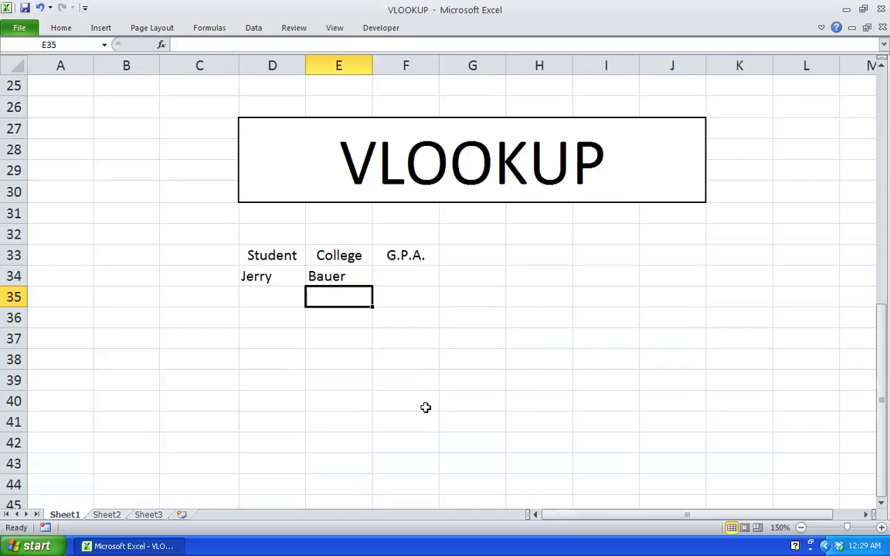
- Make E34's lookup value the absolute reference $D$34 and re-enter the formula
click(342, 276)
double_click(343, 277)
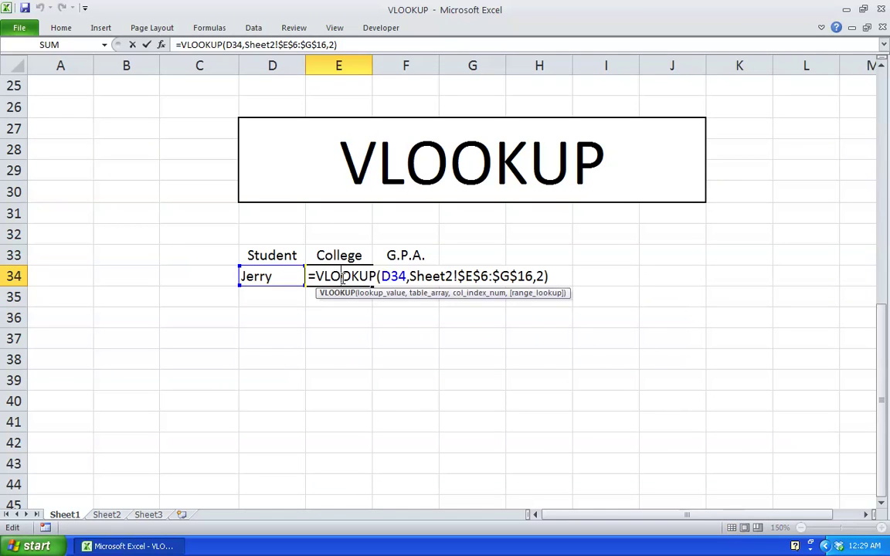
click(384, 276)
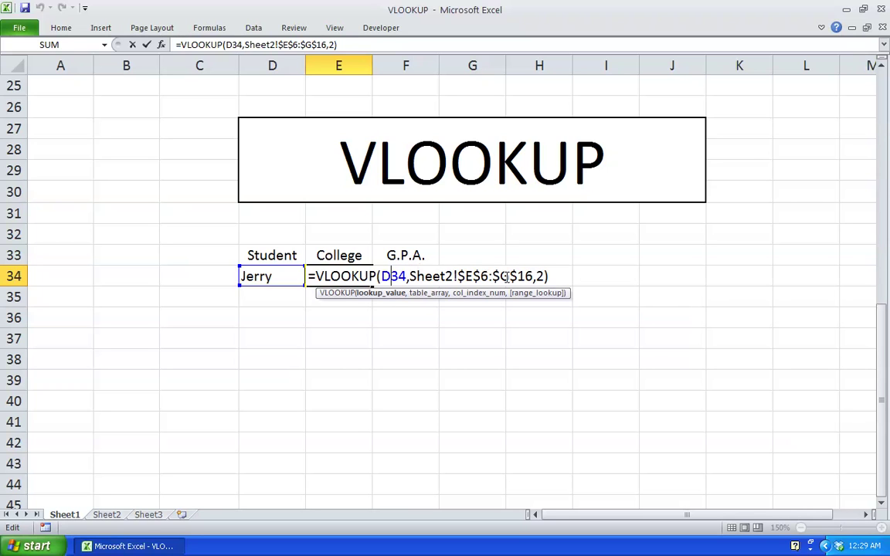
click(371, 293)
key(F4)
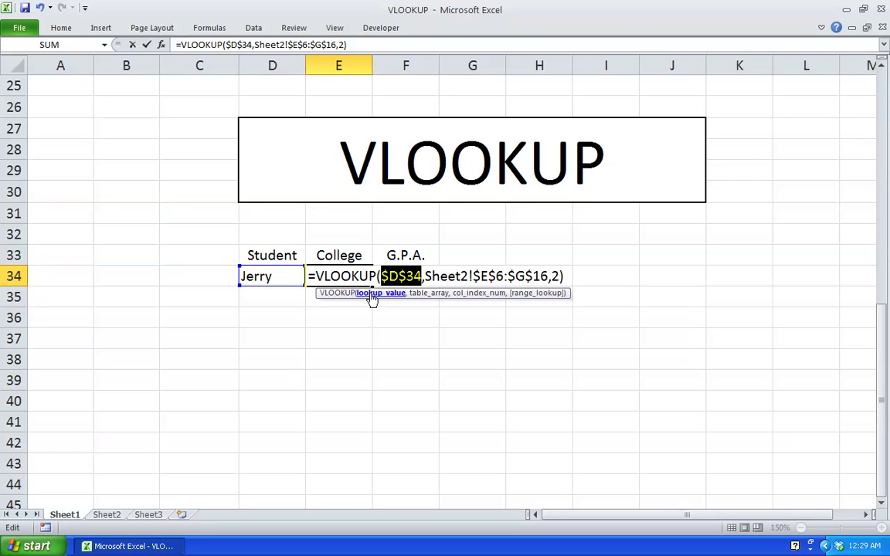
key(Return)
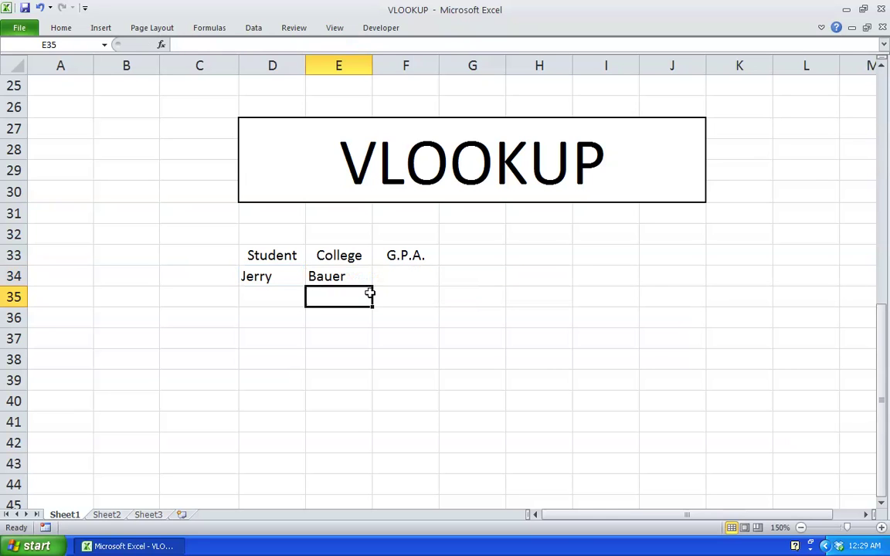
- Copy E34's college lookup into the G.P.A. cell F34
click(350, 277)
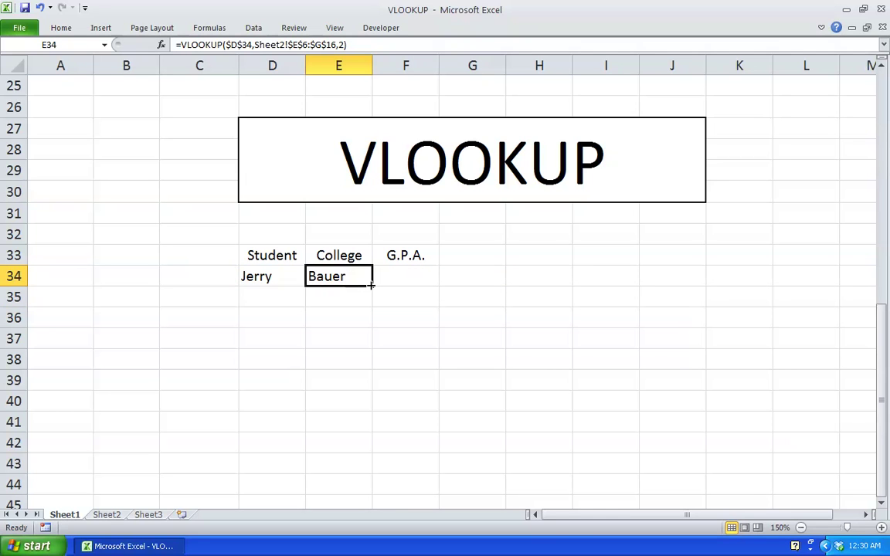
drag(372, 287, 435, 289)
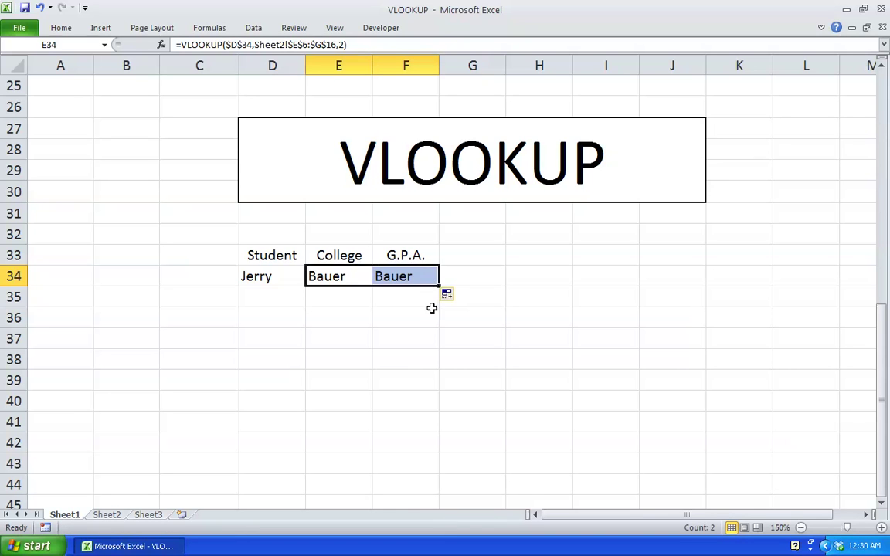
click(429, 312)
- Check F34's copied formula and its column index 2, then view Sheet2's student table
click(419, 280)
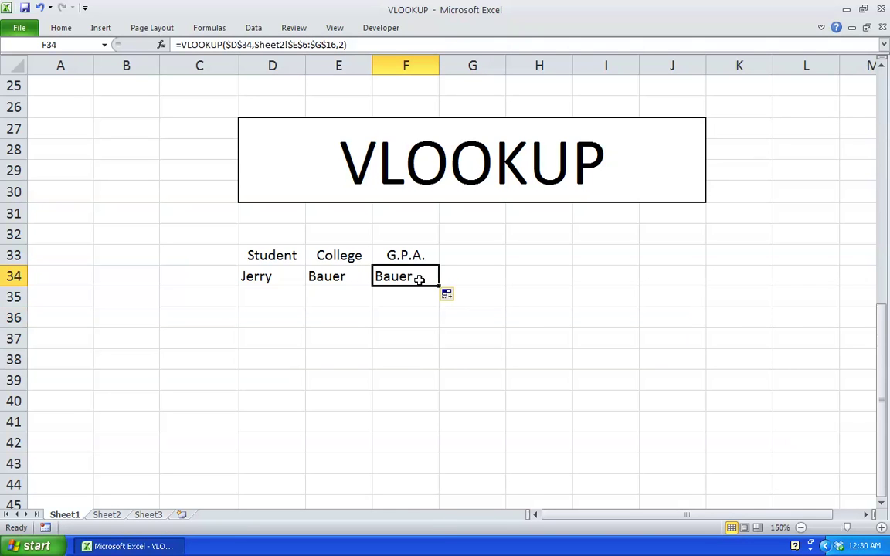
double_click(419, 278)
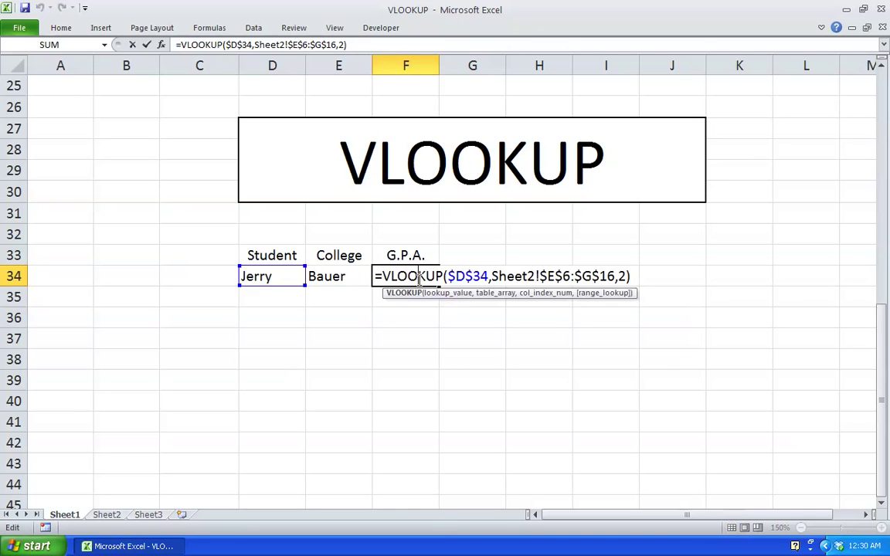
click(626, 278)
key(Return)
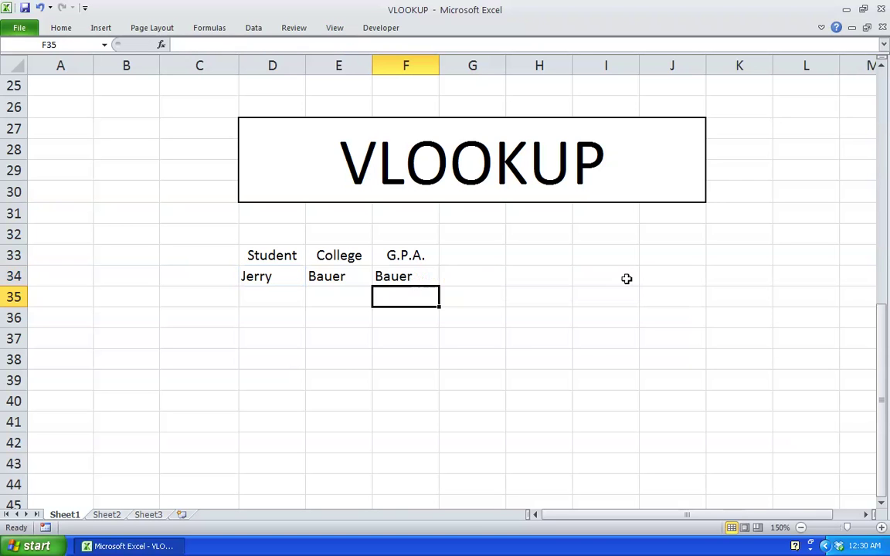
click(108, 516)
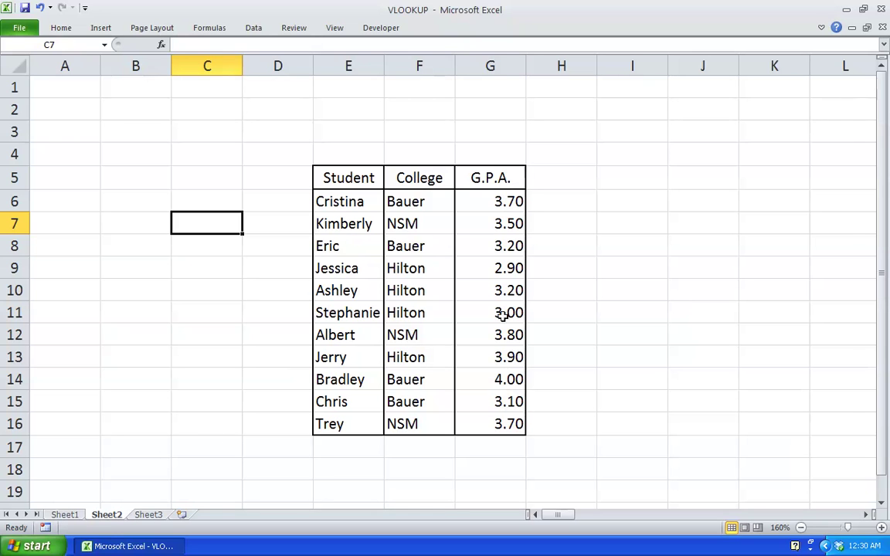
- On Sheet1, change F34's VLOOKUP column index from 2 to 3 so it returns the G.P.A. 3.2
click(70, 515)
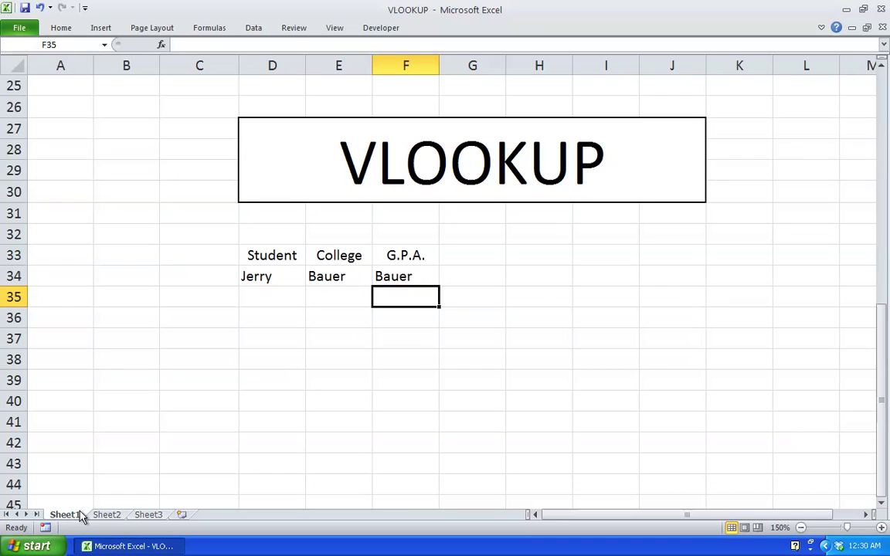
click(412, 282)
double_click(427, 278)
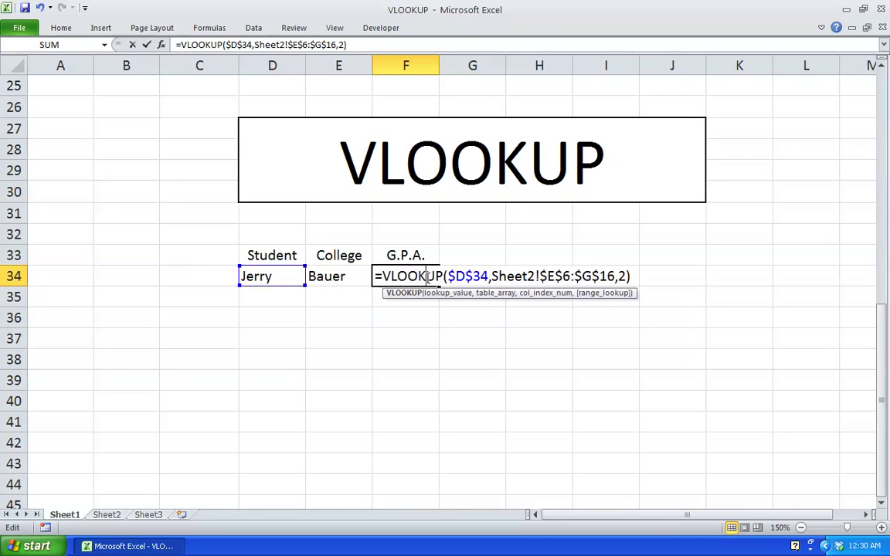
click(626, 278)
key(BackSpace)
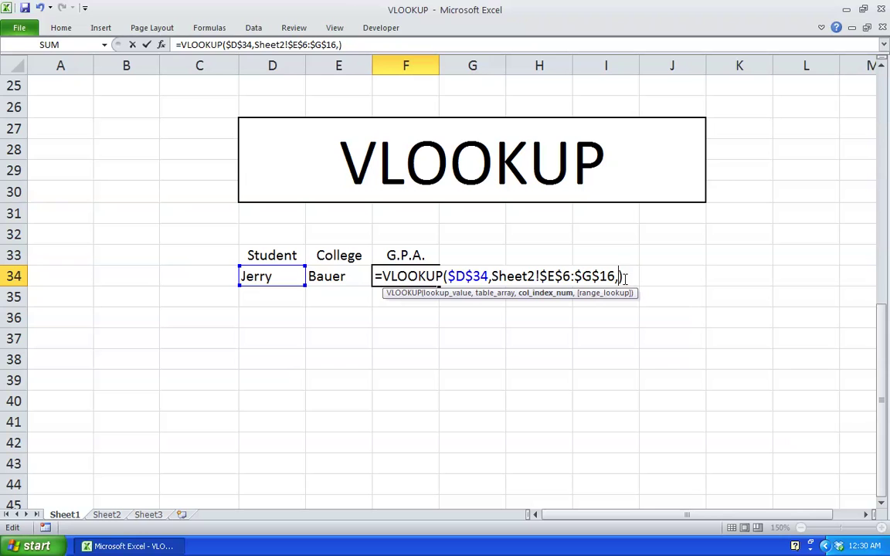
text(3)
key(Return)
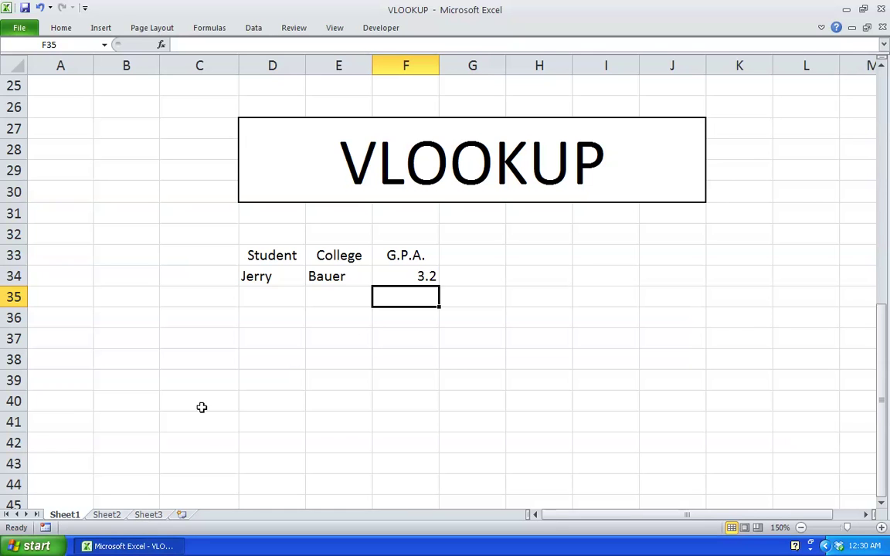
- Pick Chris, then Albert, then Ashley from D34's student list, leaving both lookups at #N/A
click(293, 281)
click(313, 281)
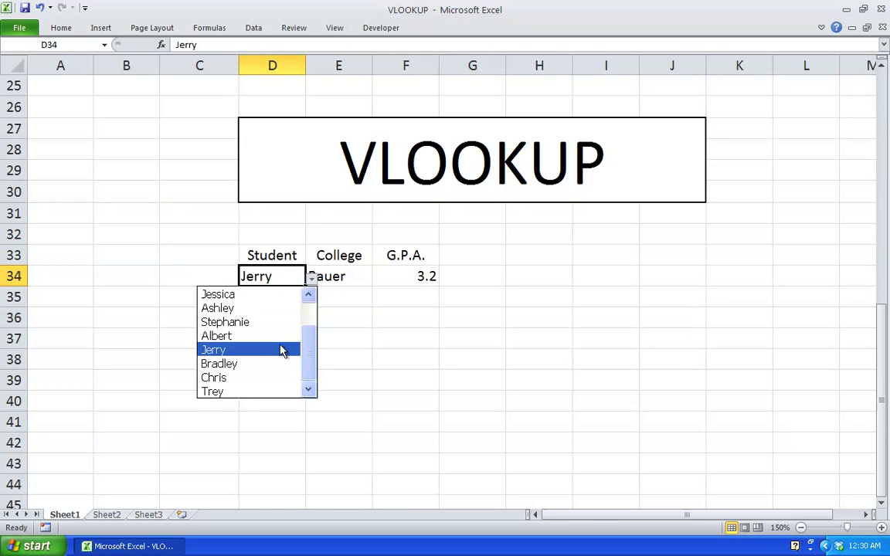
click(268, 377)
click(312, 281)
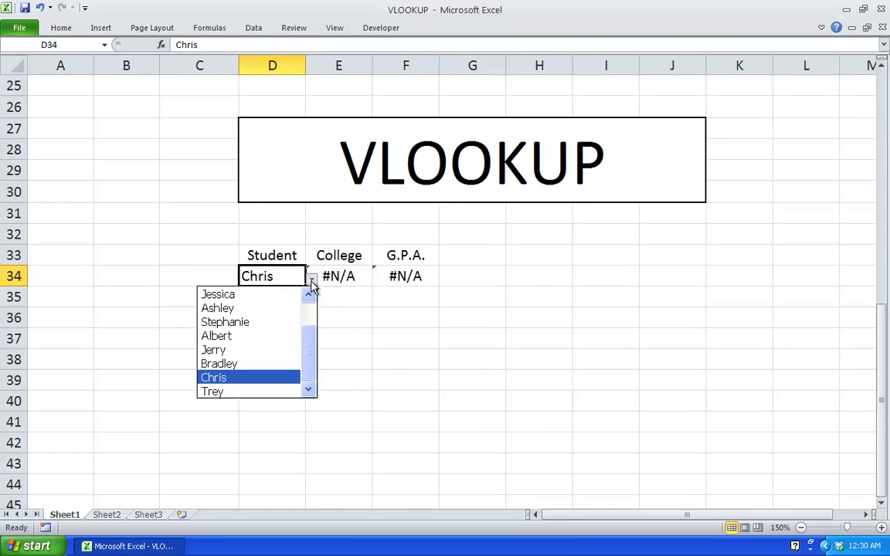
click(271, 338)
click(313, 281)
click(298, 309)
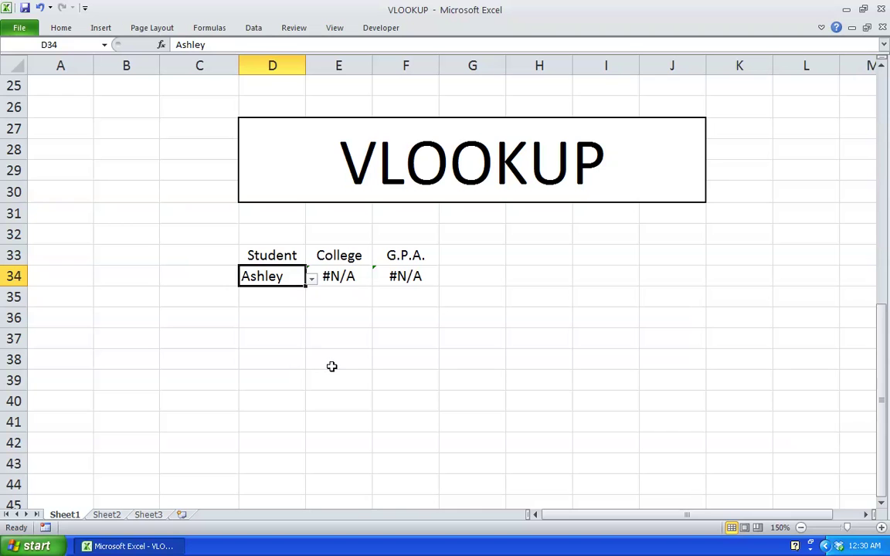
click(112, 515)
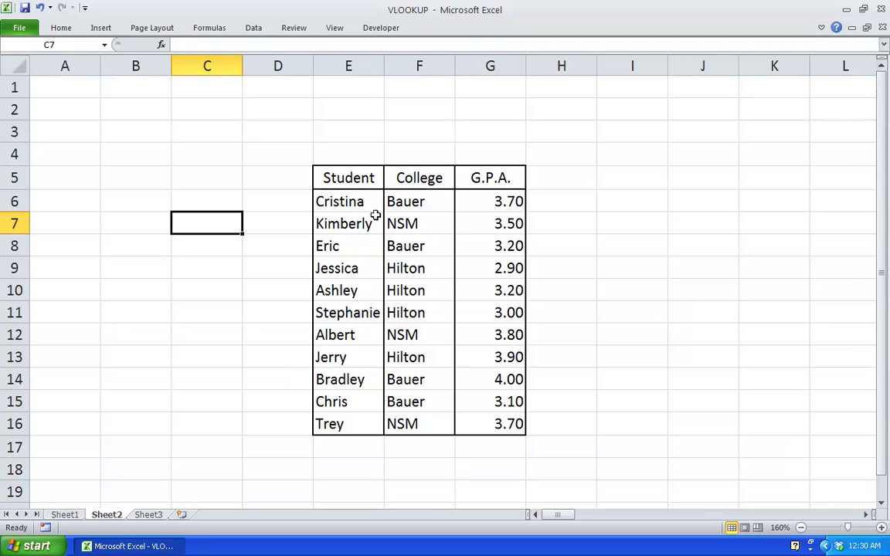
- Sort Sheet2's table E6:G16 A to Z by student name
drag(372, 203, 503, 422)
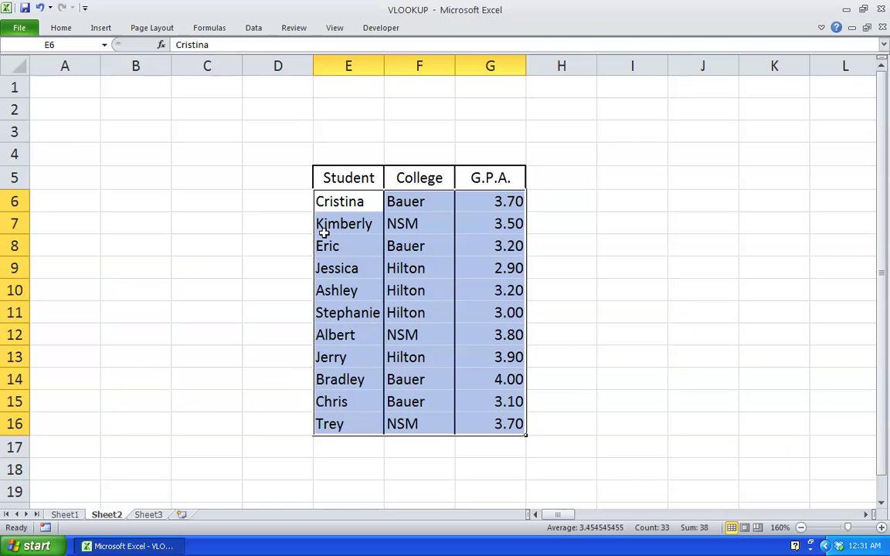
click(257, 31)
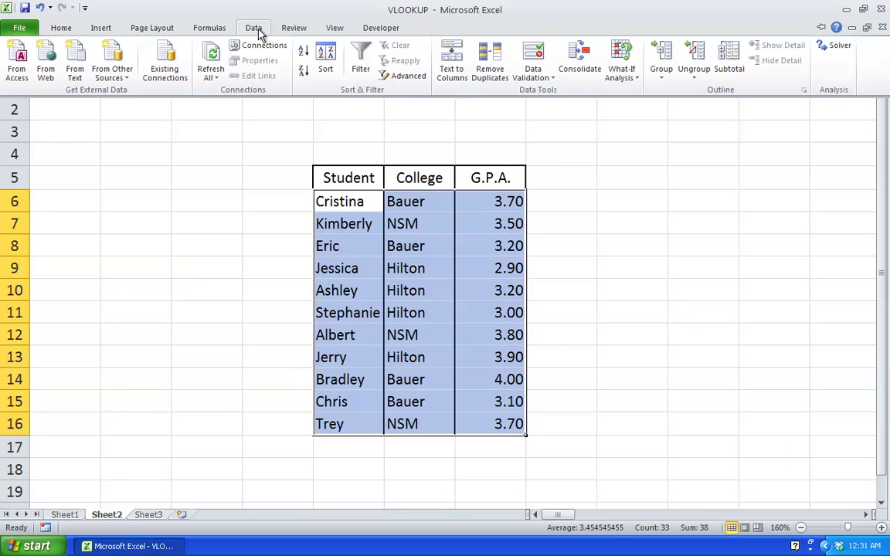
click(306, 53)
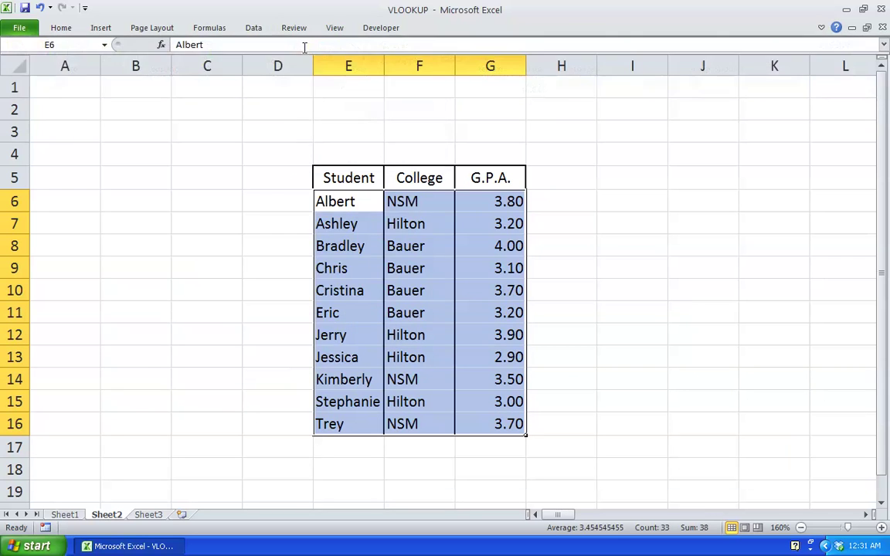
- On Sheet1, choose Albert as the student in D34's dropdown
click(65, 514)
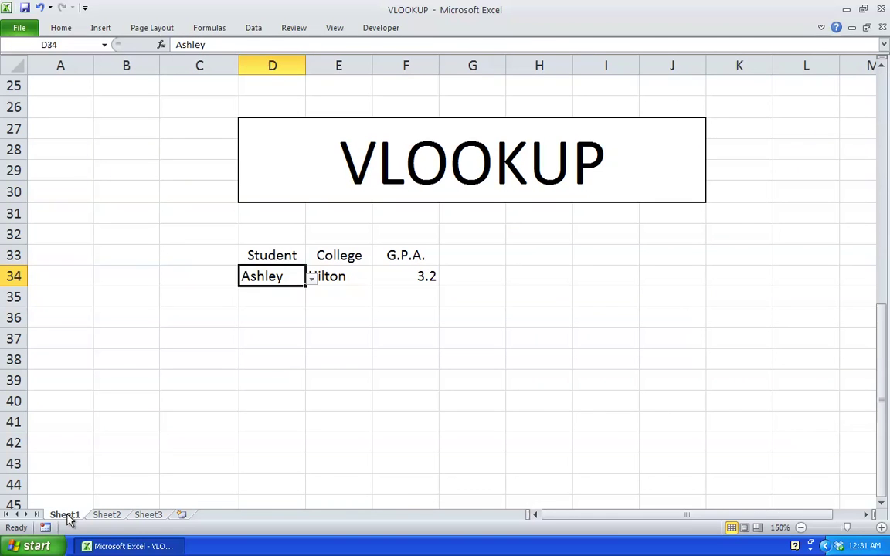
click(348, 376)
click(296, 273)
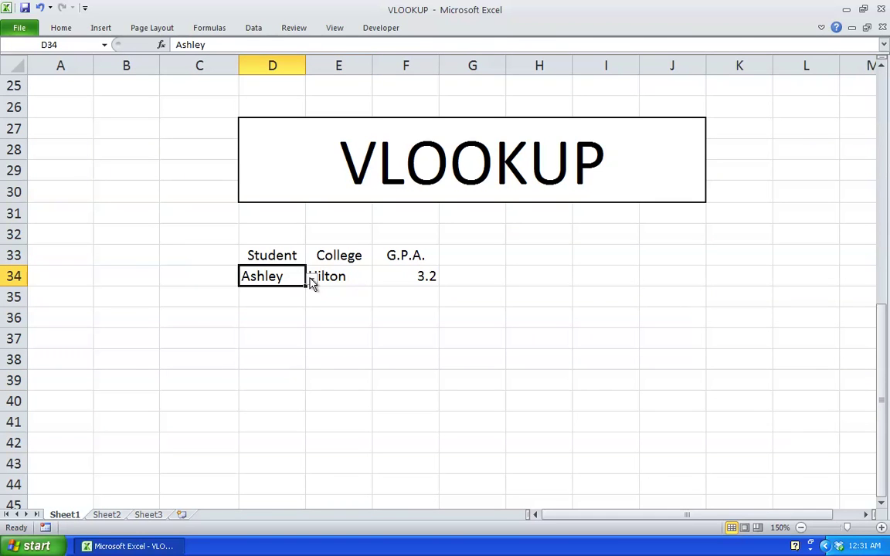
click(311, 278)
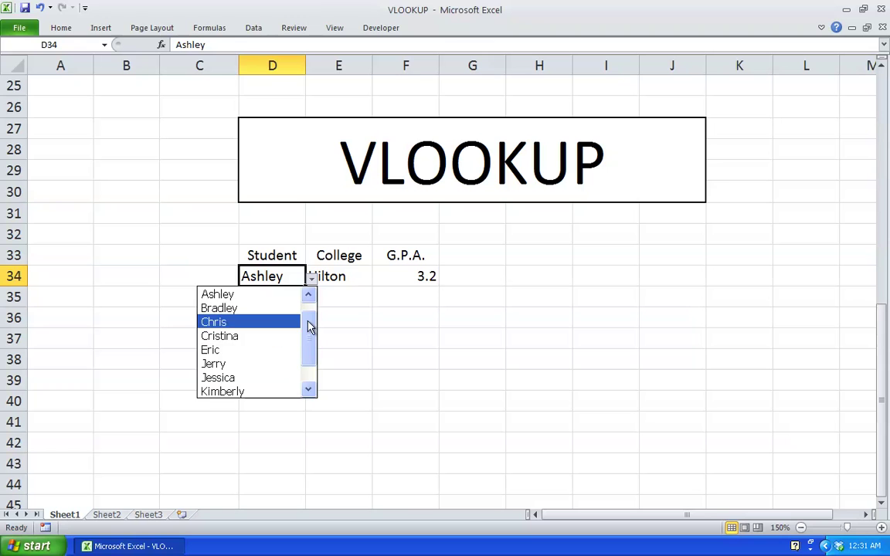
drag(308, 323, 310, 314)
click(278, 294)
click(328, 312)
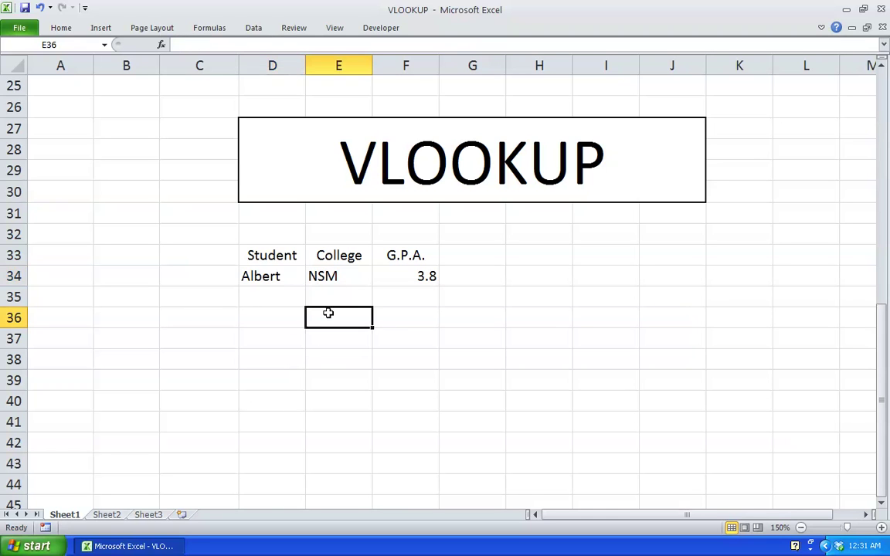
click(299, 278)
click(313, 278)
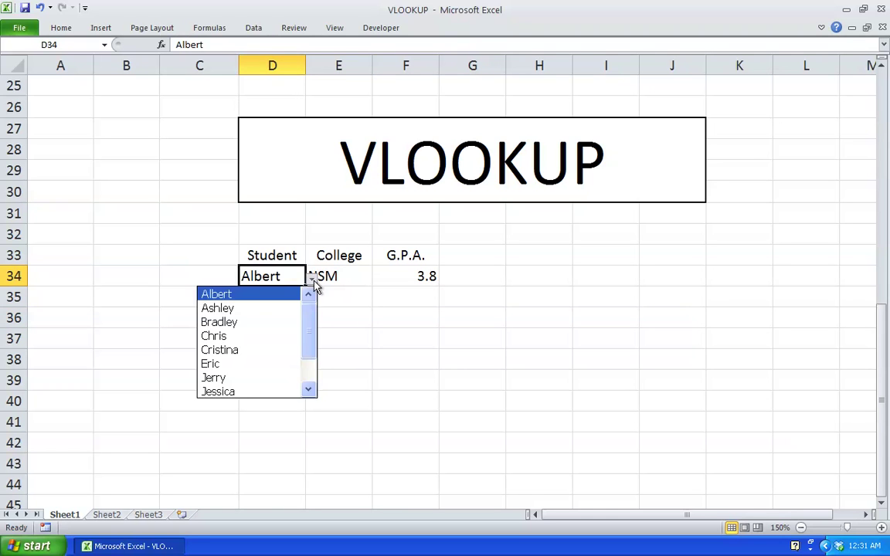
click(286, 338)
click(352, 333)
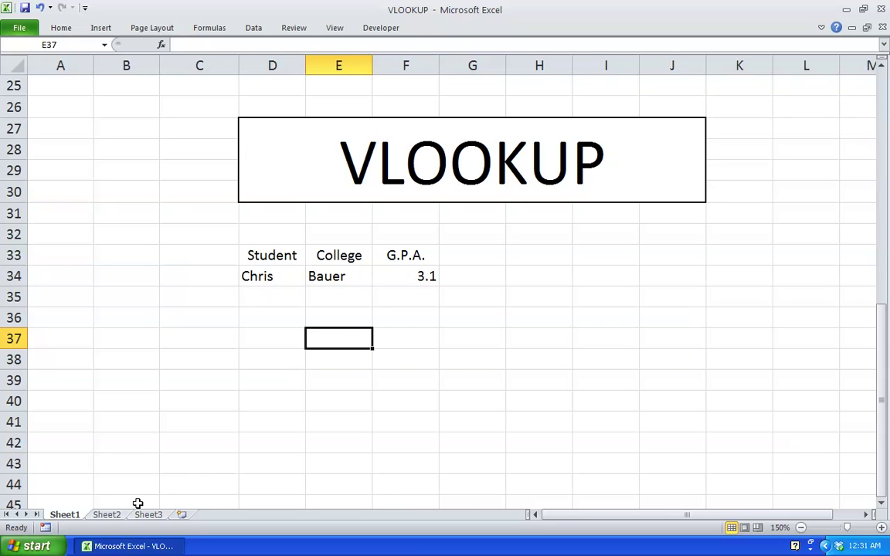
click(415, 274)
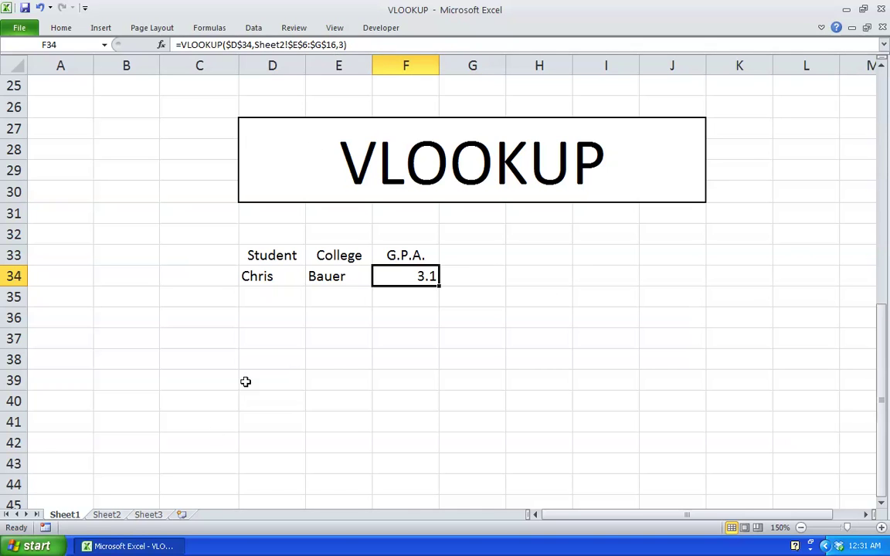
- On Sheet2, enter 1, 2 and 3 in E4:G4 above Student, College and G.P.A
click(117, 516)
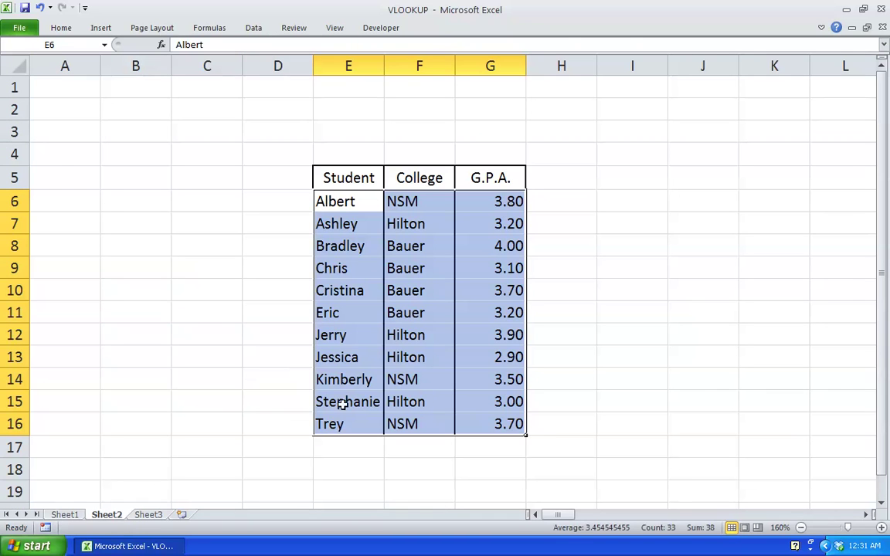
click(361, 155)
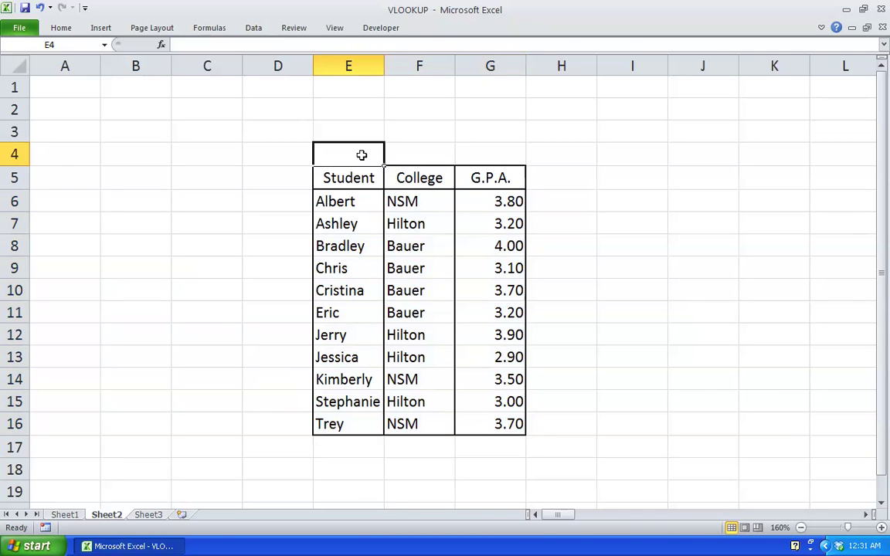
text(1)
key(Tab)
text(2)
key(Tab)
text(3)
key(Tab)
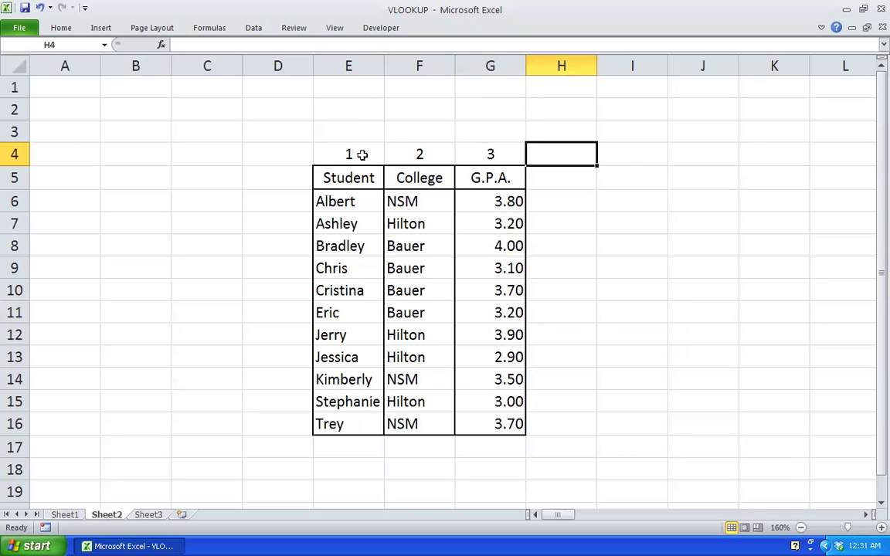
- Drag the row 4 numbers' fill handle out and back so only 1, 2, 3 remain
drag(354, 153, 791, 162)
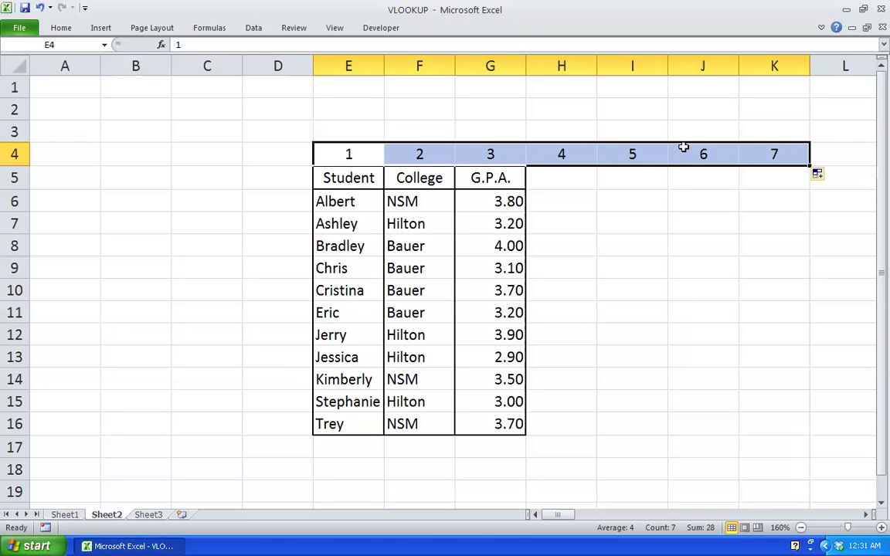
drag(810, 167, 530, 161)
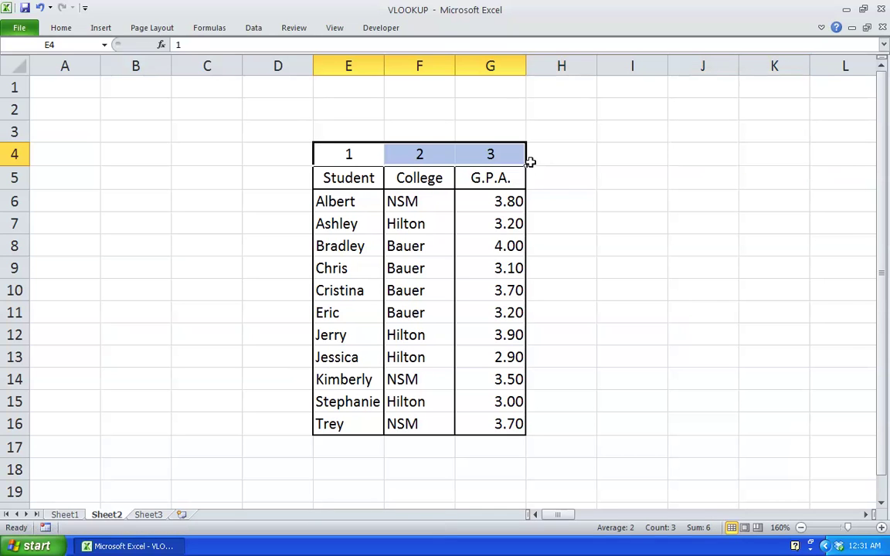
click(553, 161)
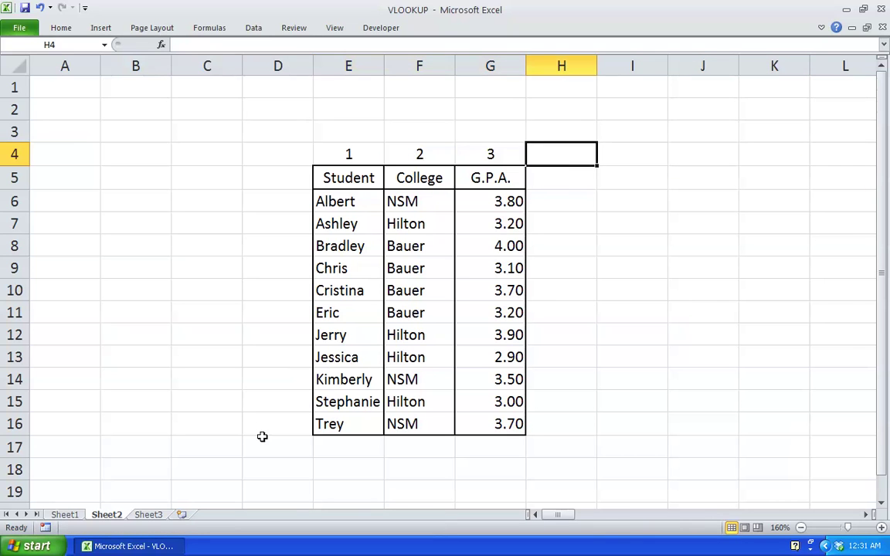
click(64, 515)
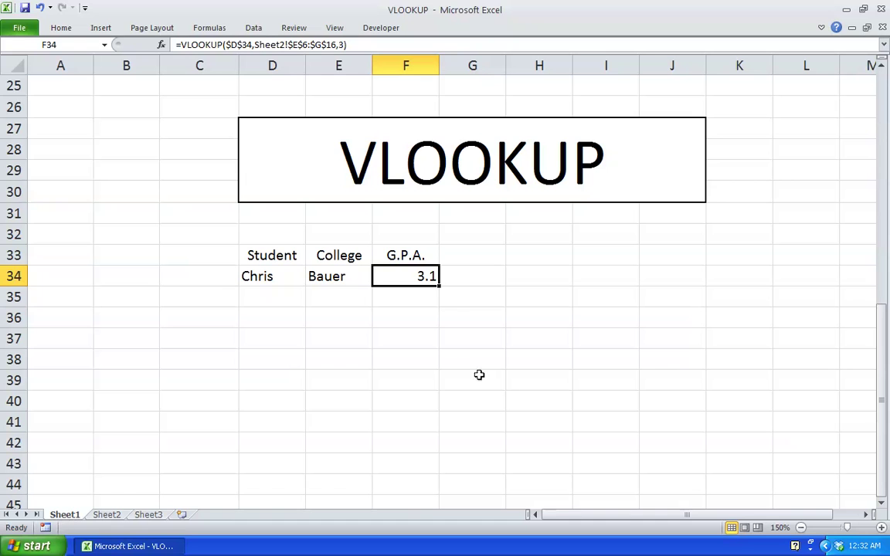
- Replace E34's fixed column index 2 with a reference to Sheet2!F4, still returning Bauer
click(353, 280)
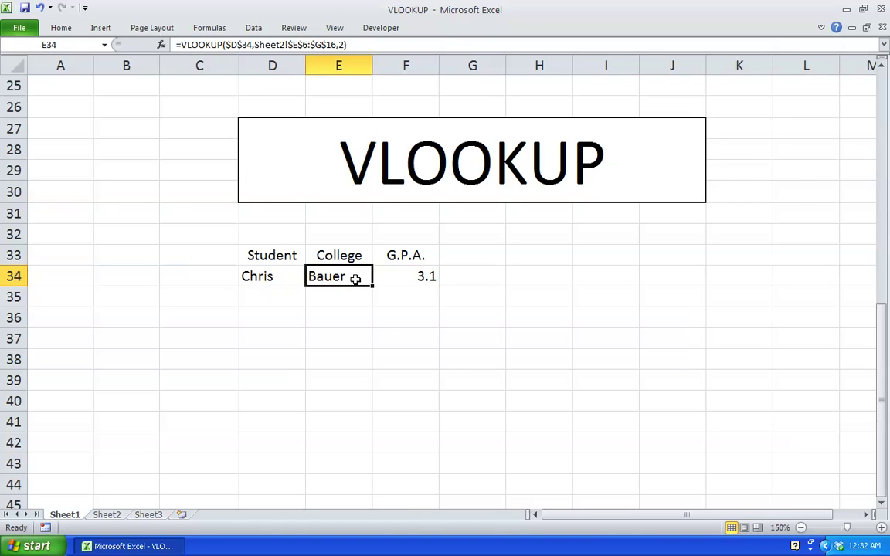
double_click(358, 277)
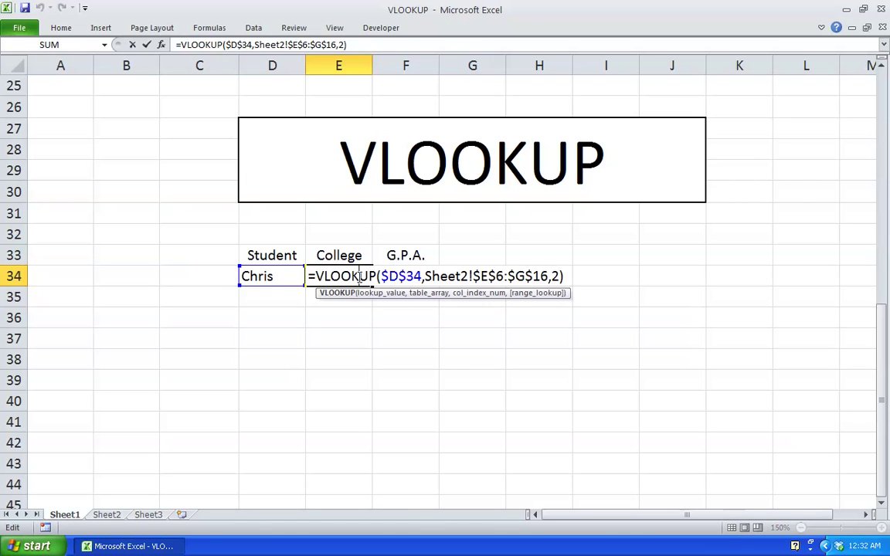
click(560, 276)
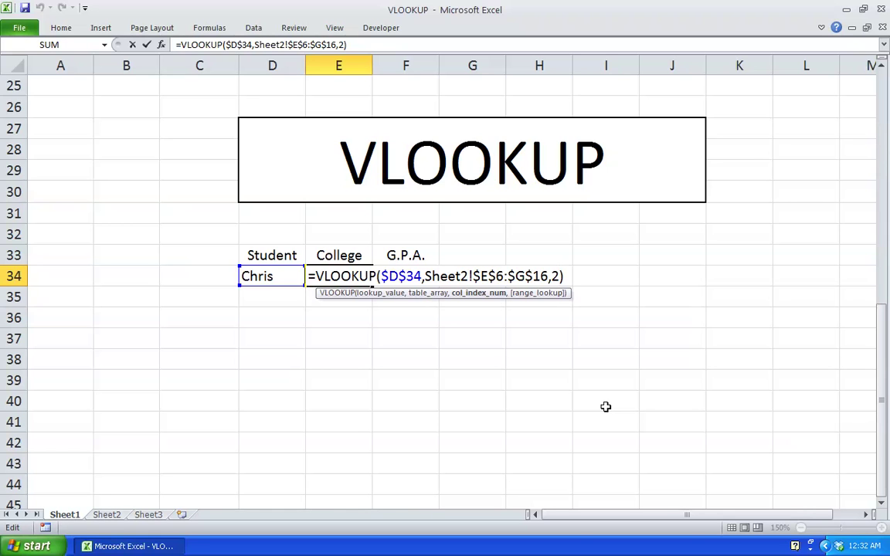
key(BackSpace)
click(108, 517)
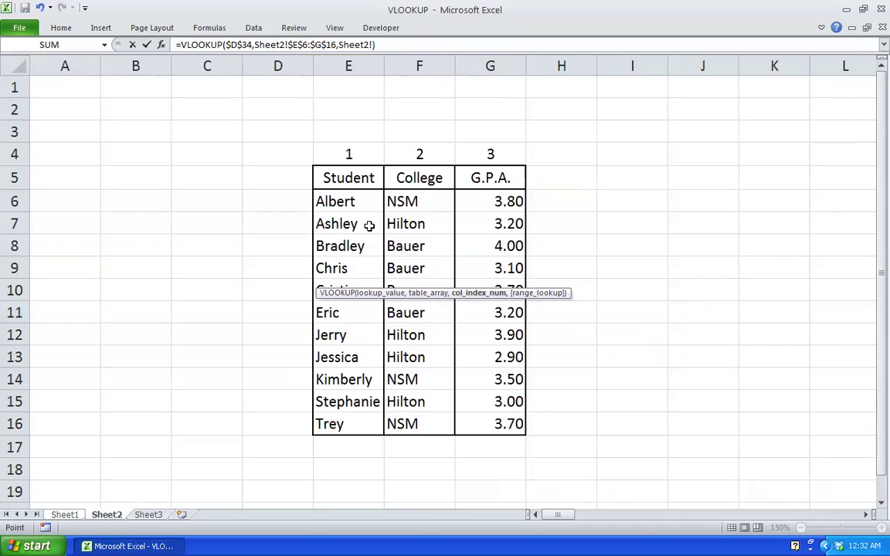
click(440, 154)
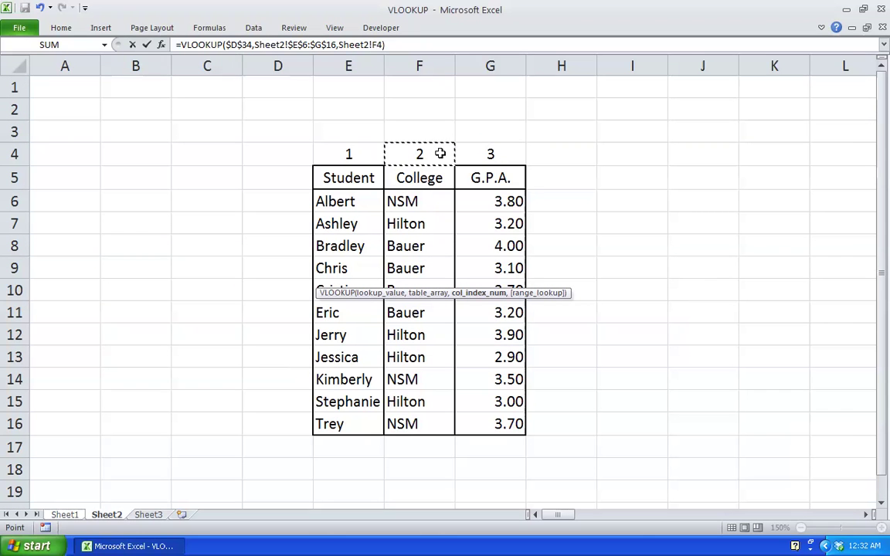
key(Return)
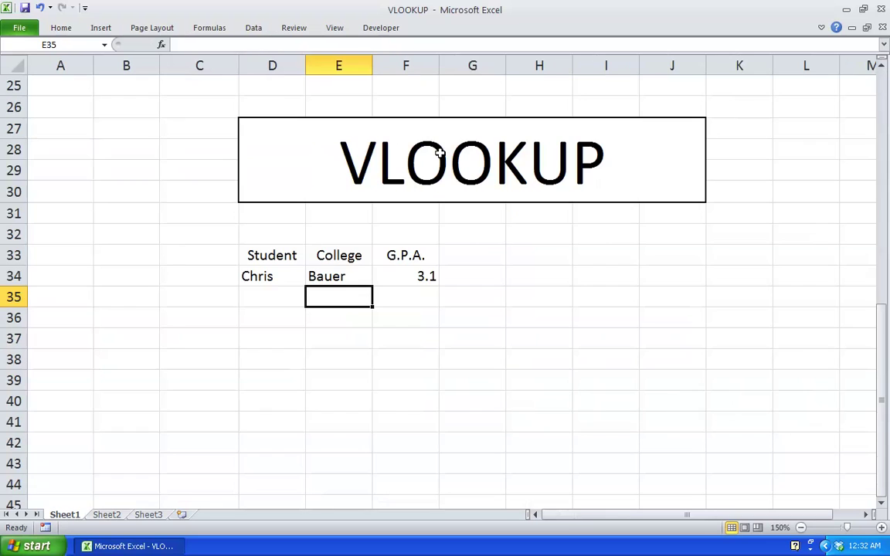
click(361, 271)
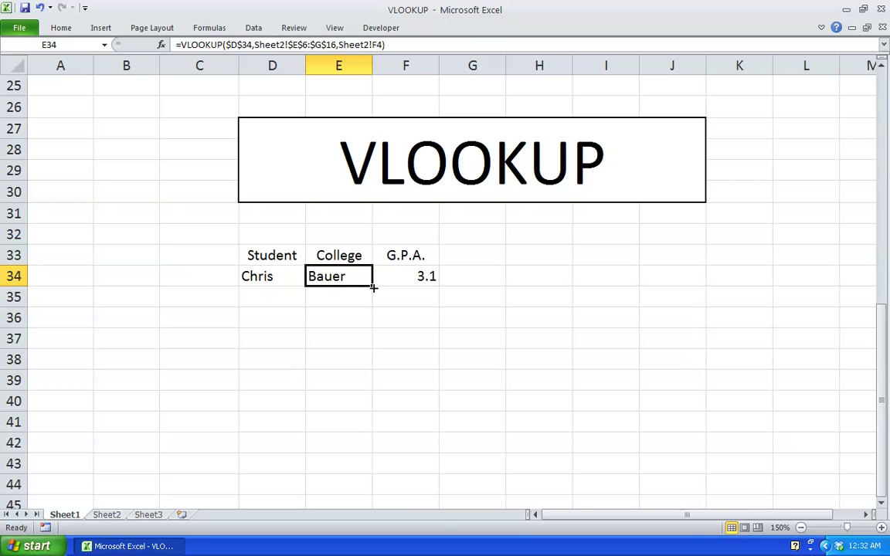
- Fill E34's lookup into F34 and confirm it references Sheet2!G4, which holds 3
drag(373, 288, 445, 288)
click(418, 278)
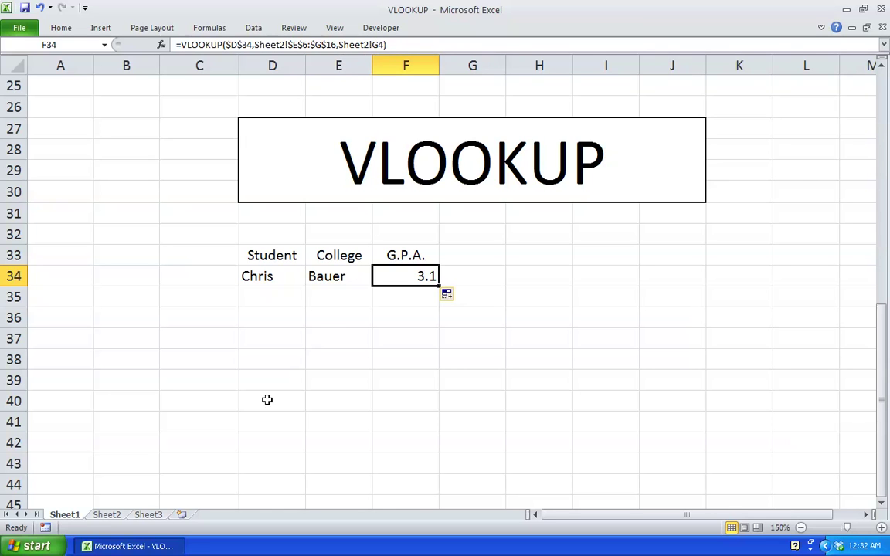
click(106, 516)
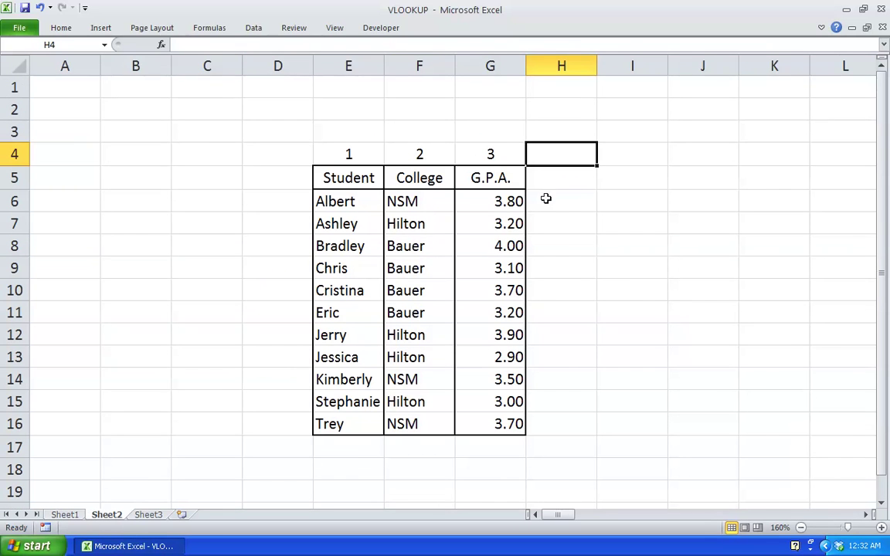
click(493, 155)
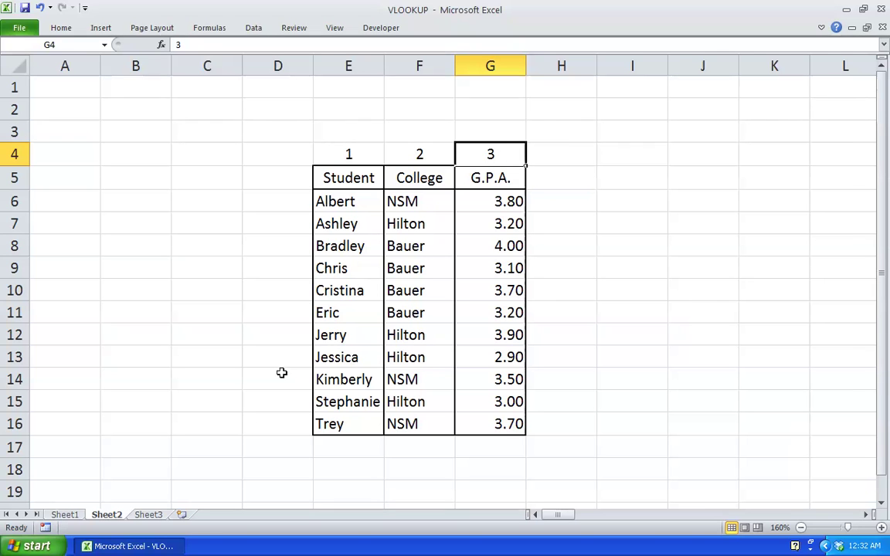
click(65, 515)
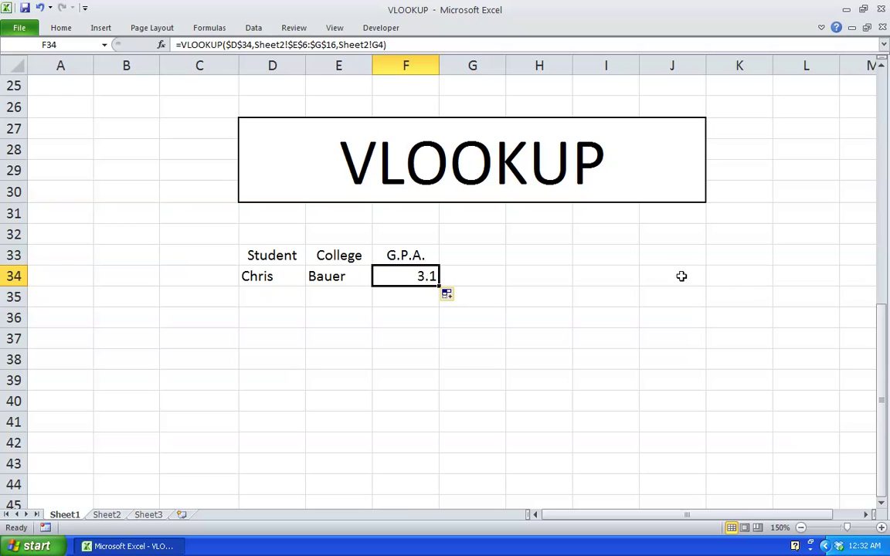
click(108, 515)
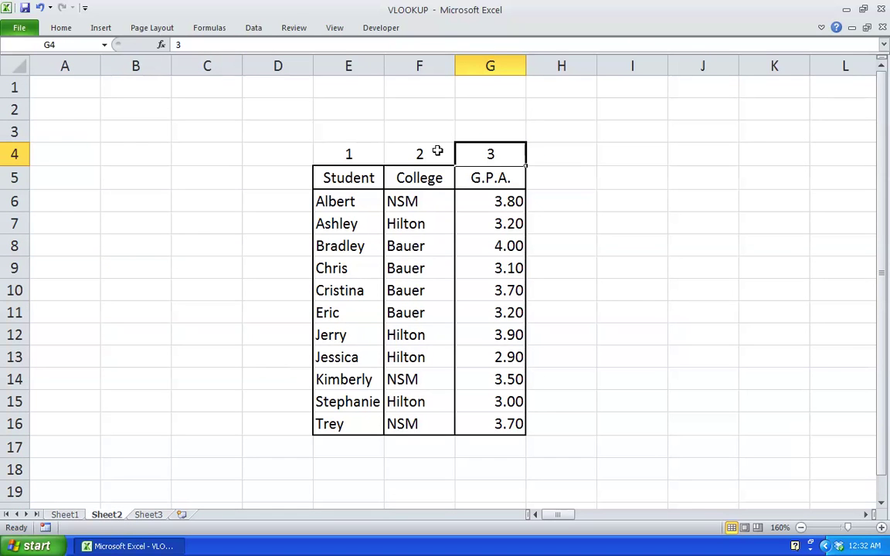